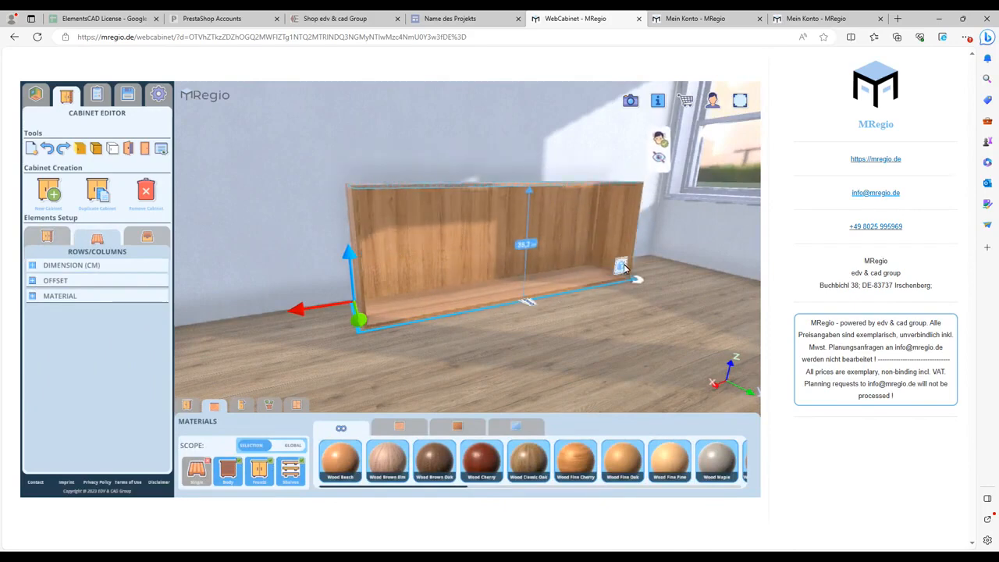
# Step: Divide the cabinet interior into five compartments by adding four columns
pyautogui.click(621, 269)
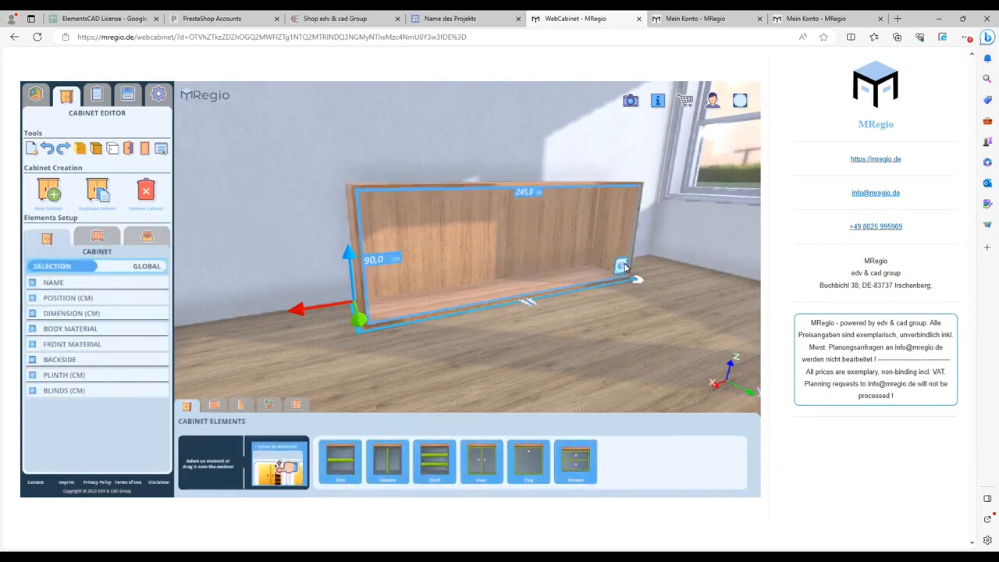
pyautogui.click(394, 465)
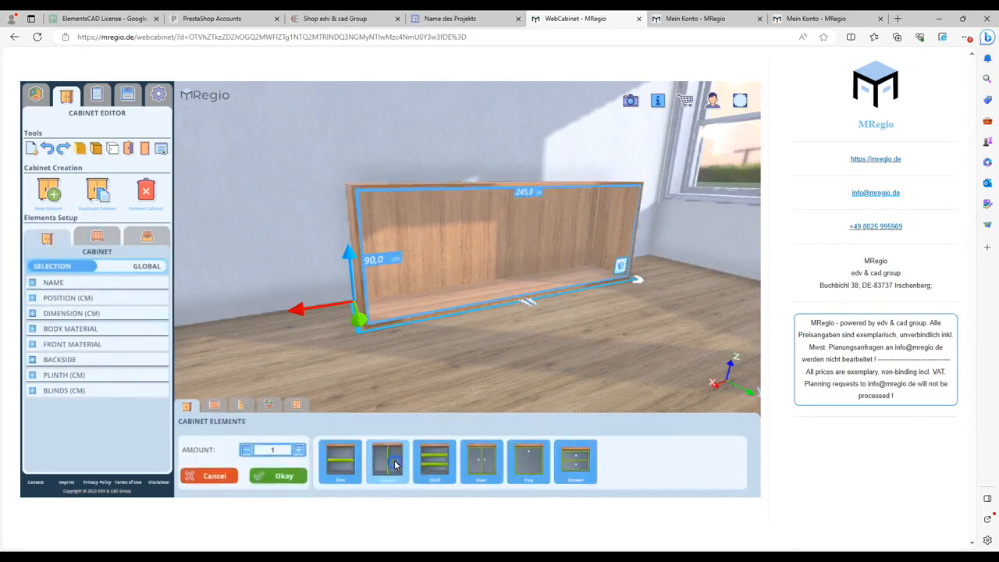
pyautogui.click(298, 450)
pyautogui.click(298, 449)
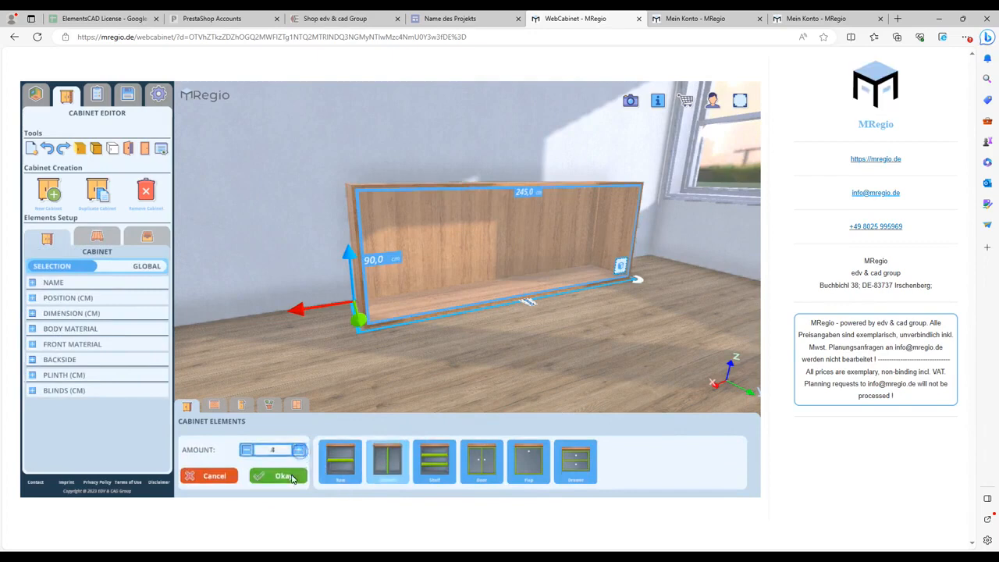
pyautogui.click(289, 475)
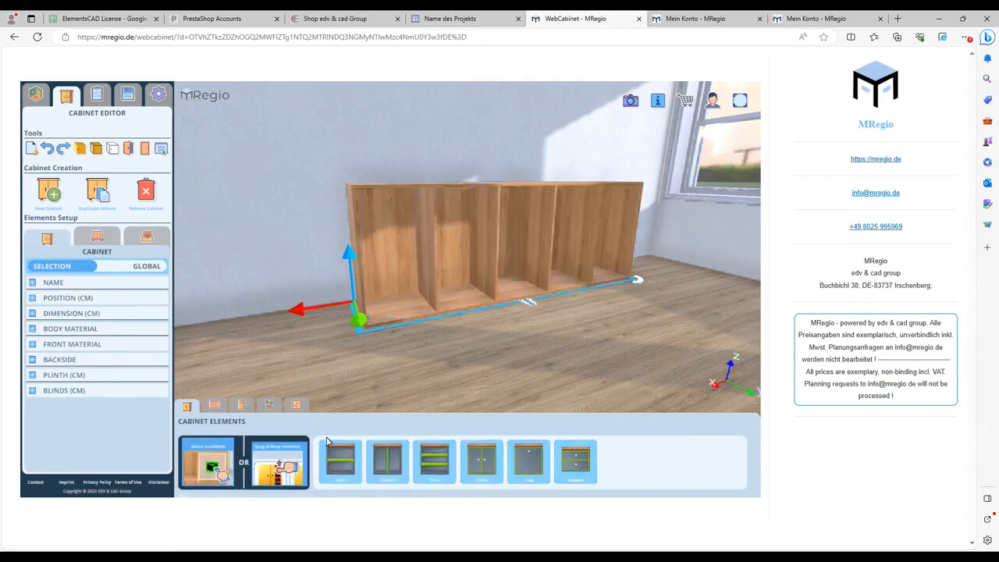
# Step: Add two rows to the leftmost compartment of the cabinet
pyautogui.click(419, 298)
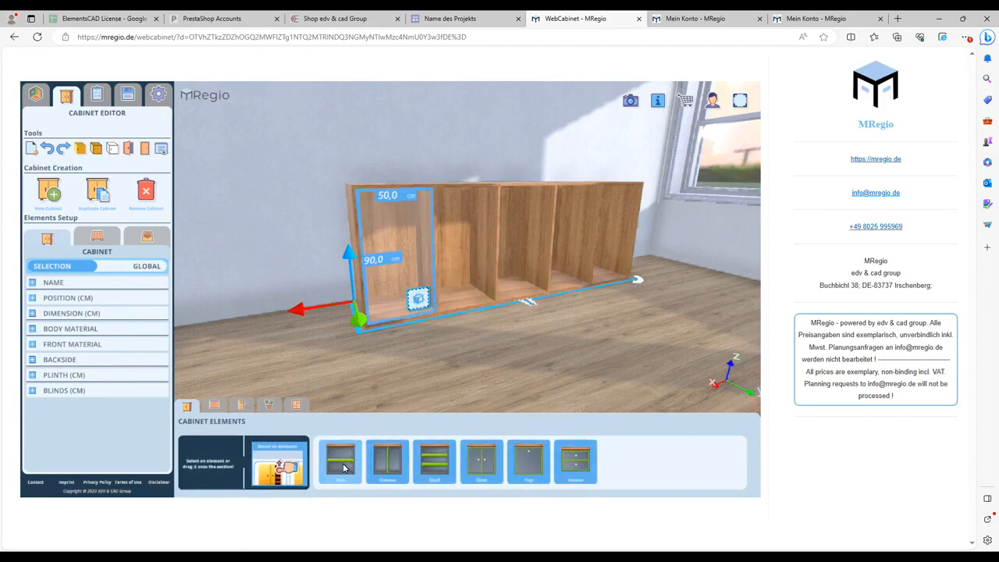
pyautogui.moveTo(344, 467); pyautogui.dragTo(387, 284)
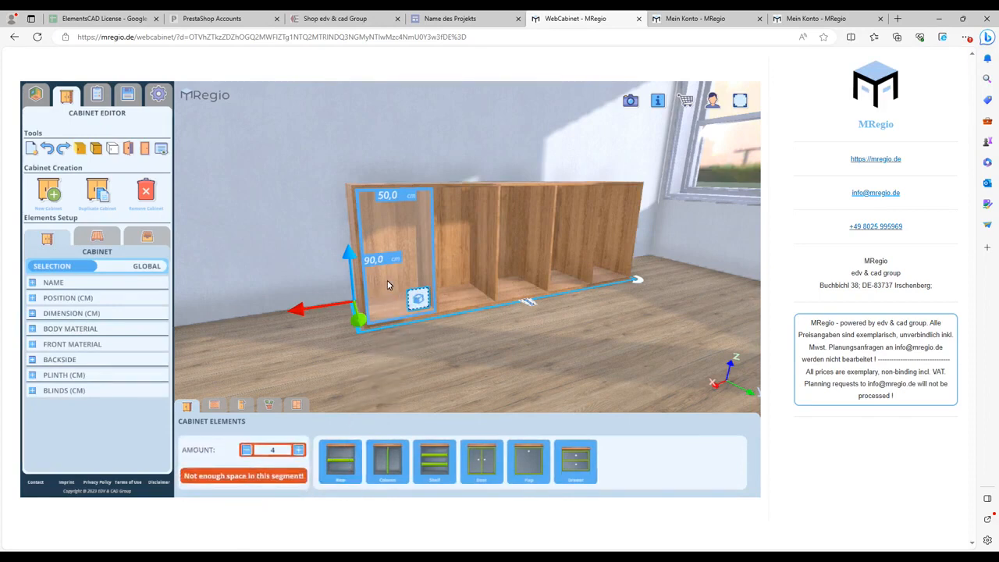
pyautogui.click(246, 450)
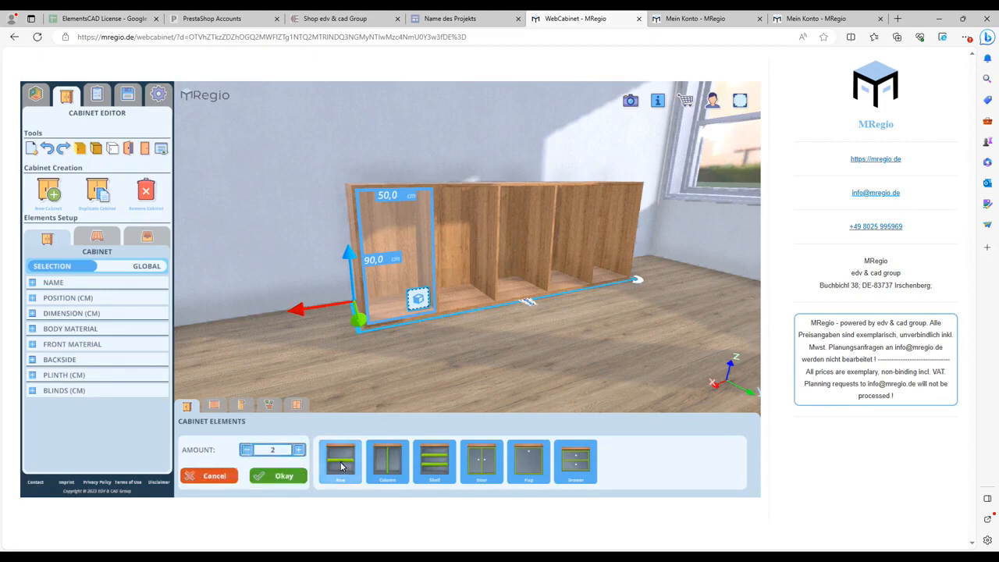
pyautogui.moveTo(340, 460); pyautogui.dragTo(392, 286)
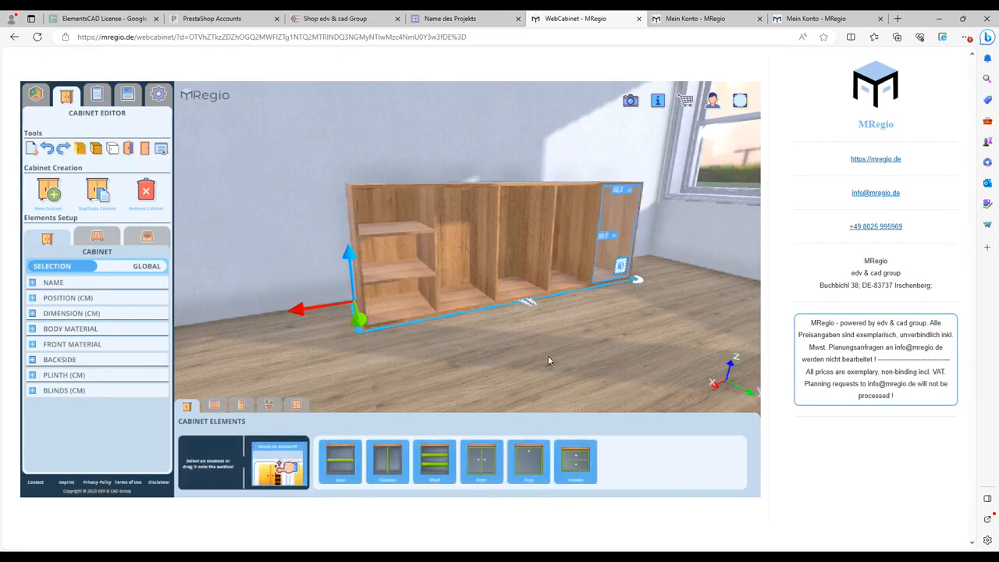
# Step: Add four shelves to the rightmost compartment of the cabinet
pyautogui.click(437, 464)
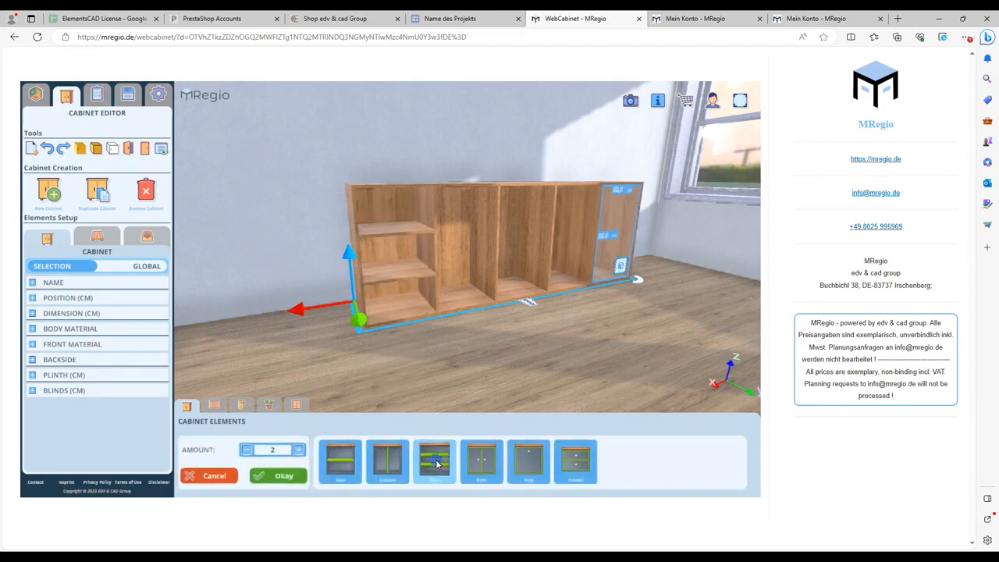
pyautogui.click(298, 451)
pyautogui.click(298, 451)
pyautogui.click(298, 451)
pyautogui.click(298, 451)
pyautogui.click(288, 477)
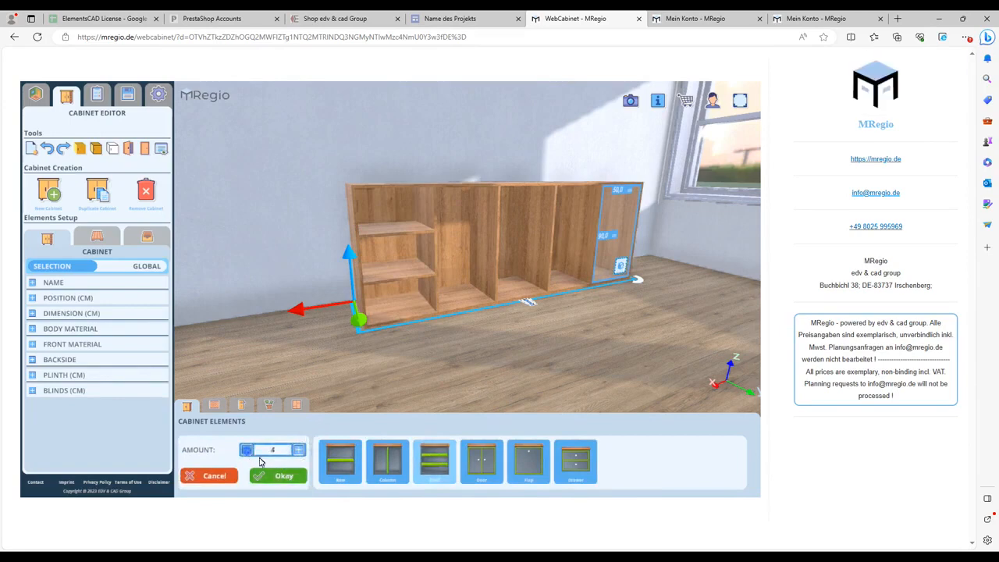
pyautogui.click(264, 474)
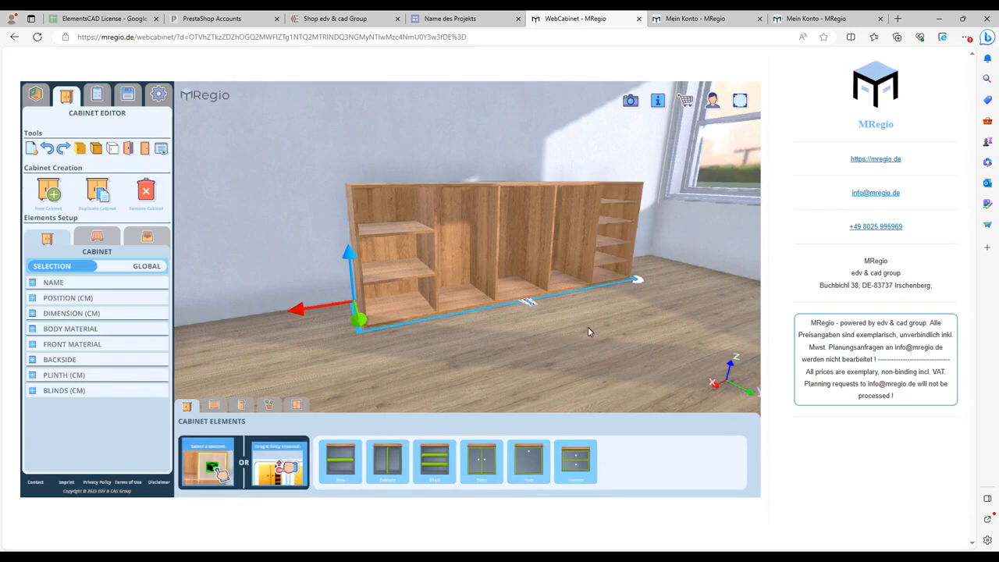
# Step: Add two rows to the fourth compartment from the left
pyautogui.moveTo(622, 325); pyautogui.dragTo(508, 327)
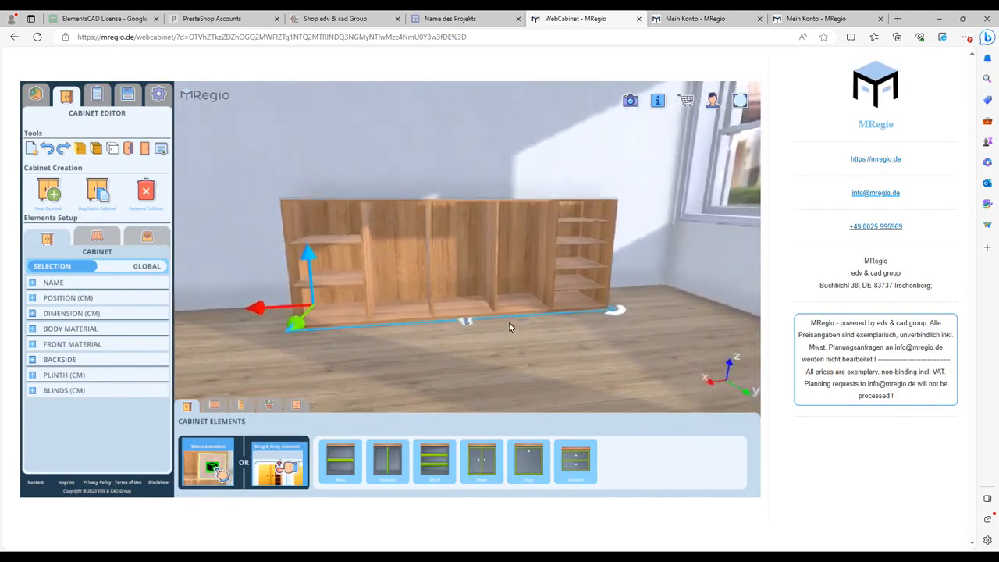
pyautogui.click(537, 295)
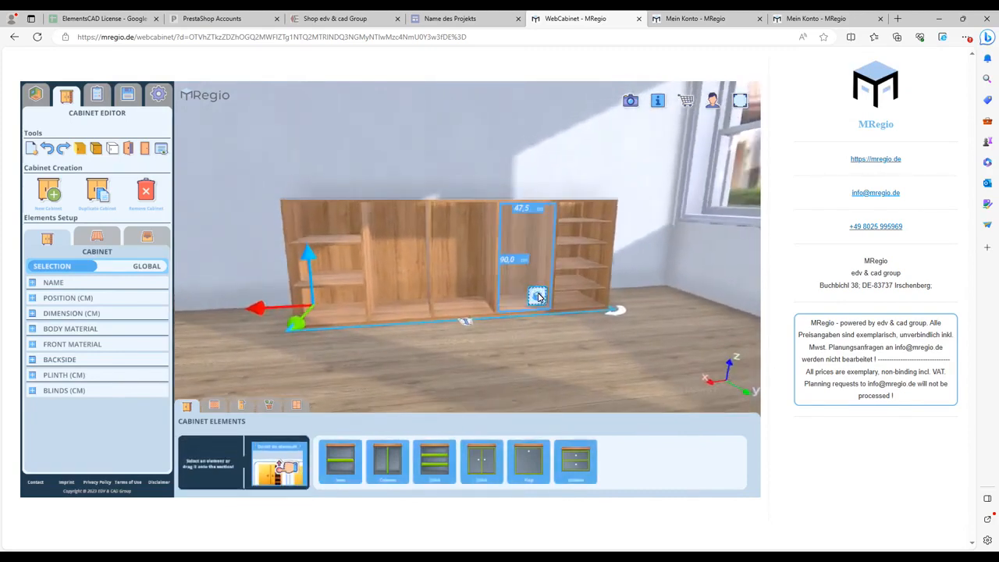
pyautogui.click(333, 461)
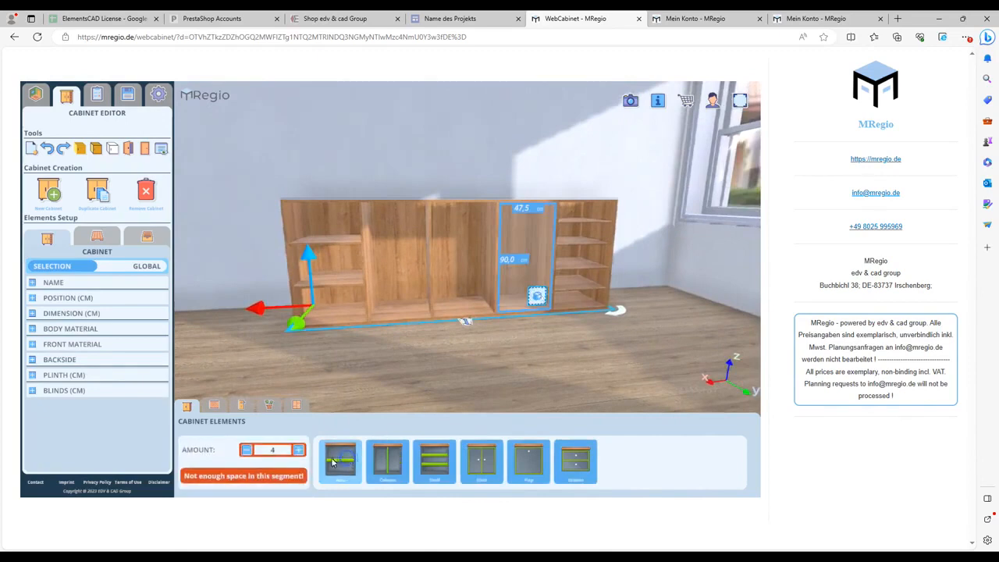
pyautogui.click(247, 450)
pyautogui.click(247, 450)
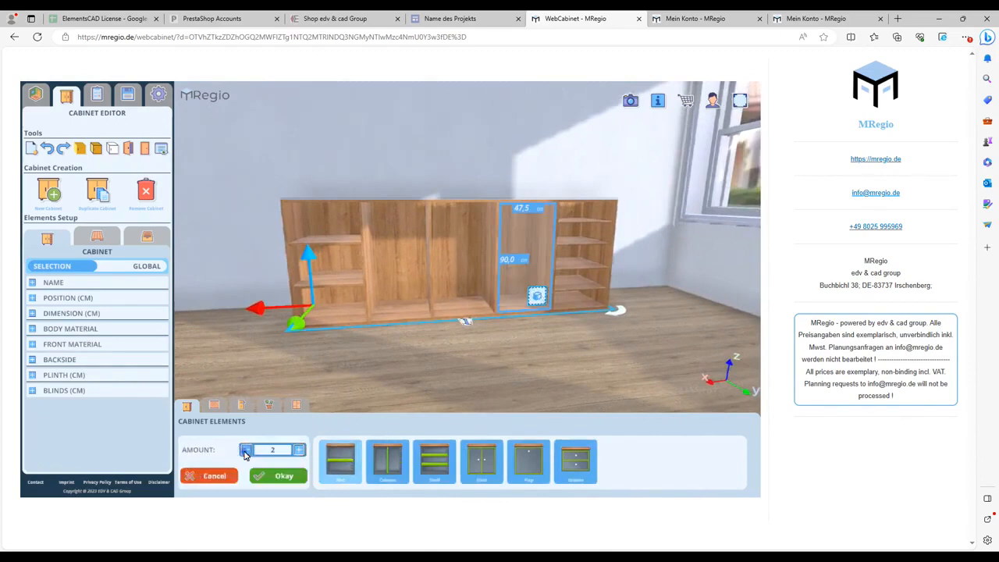
pyautogui.click(281, 475)
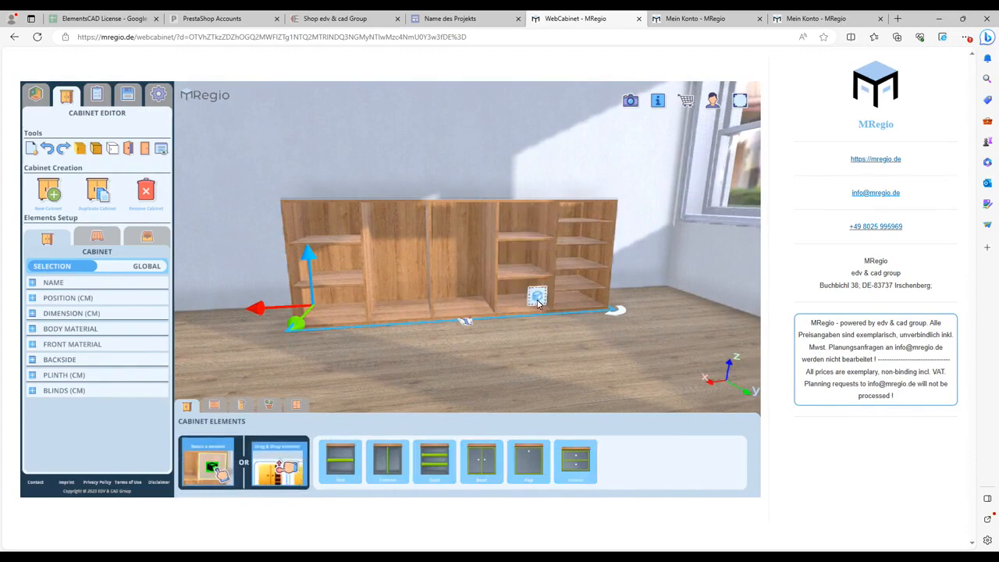
# Step: Add one horizontally oriented flap to the bottom section of the fourth compartment
pyautogui.click(539, 298)
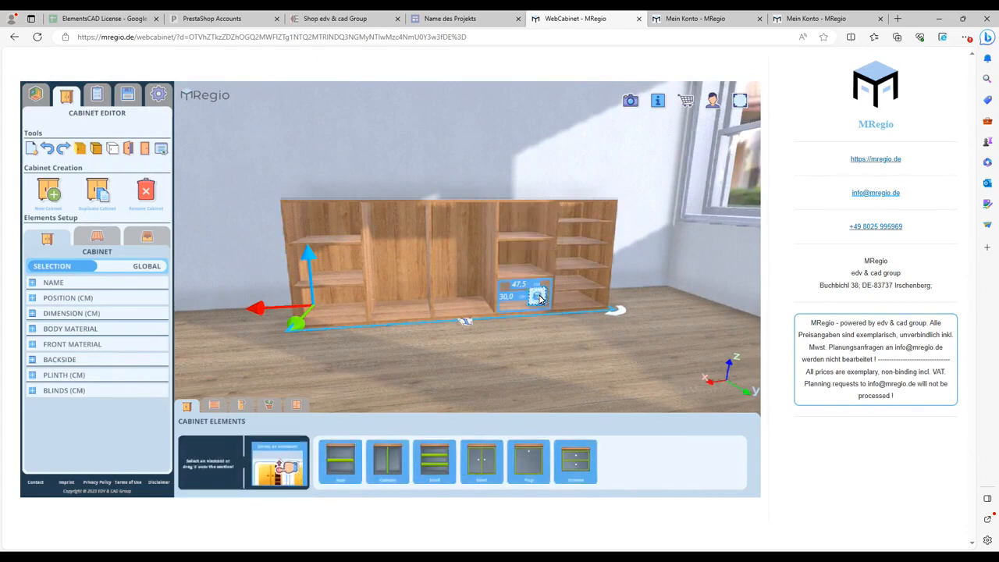
pyautogui.click(512, 464)
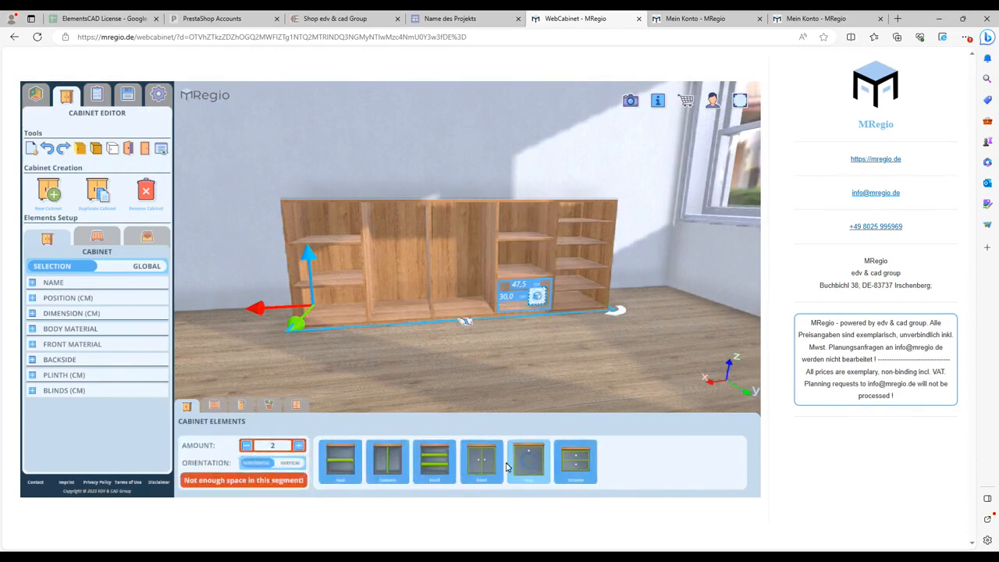
pyautogui.click(245, 445)
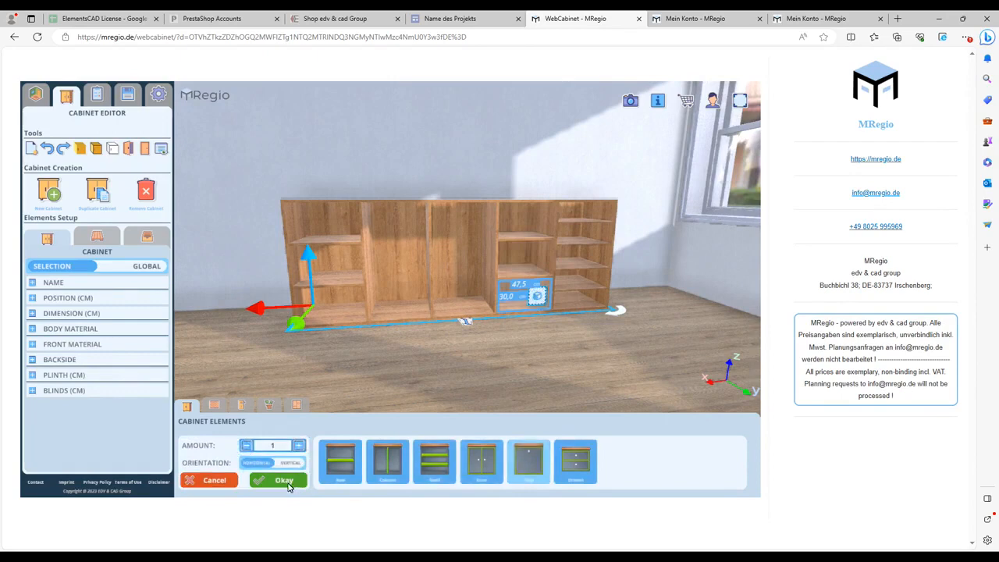
pyautogui.click(285, 479)
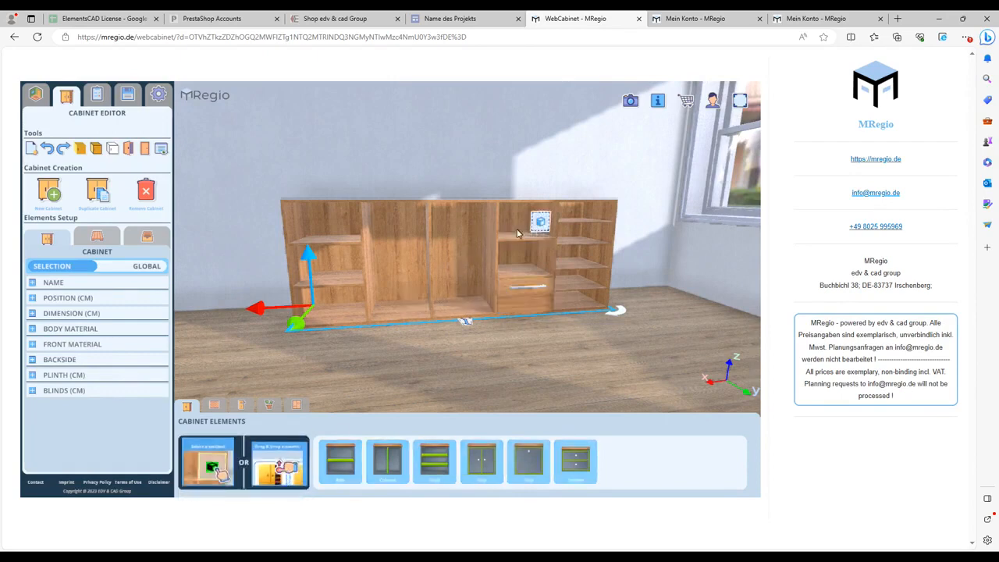
# Step: Add one drawer to the top section of the fourth compartment, and open and close all fronts to check them
pyautogui.click(539, 224)
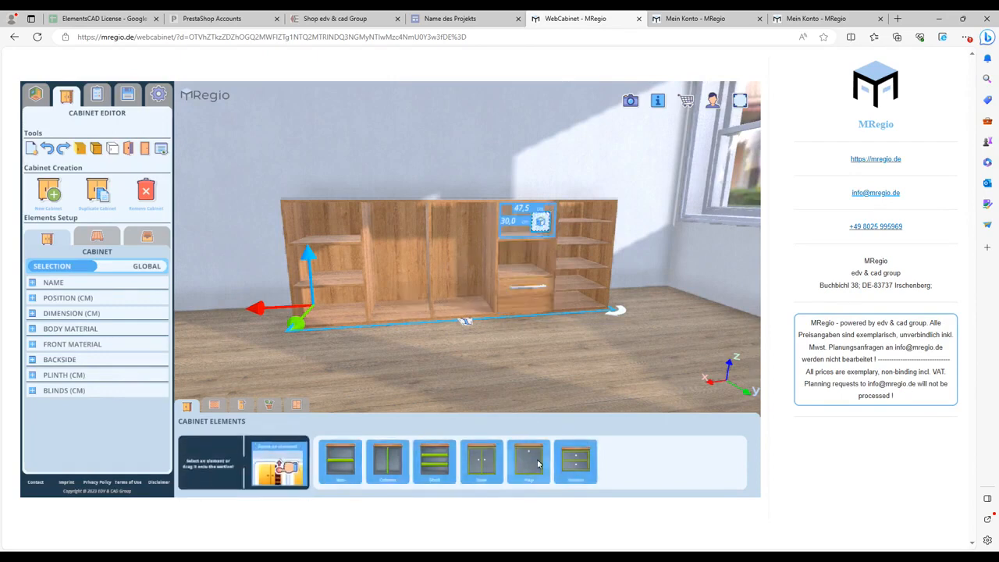
pyautogui.click(575, 461)
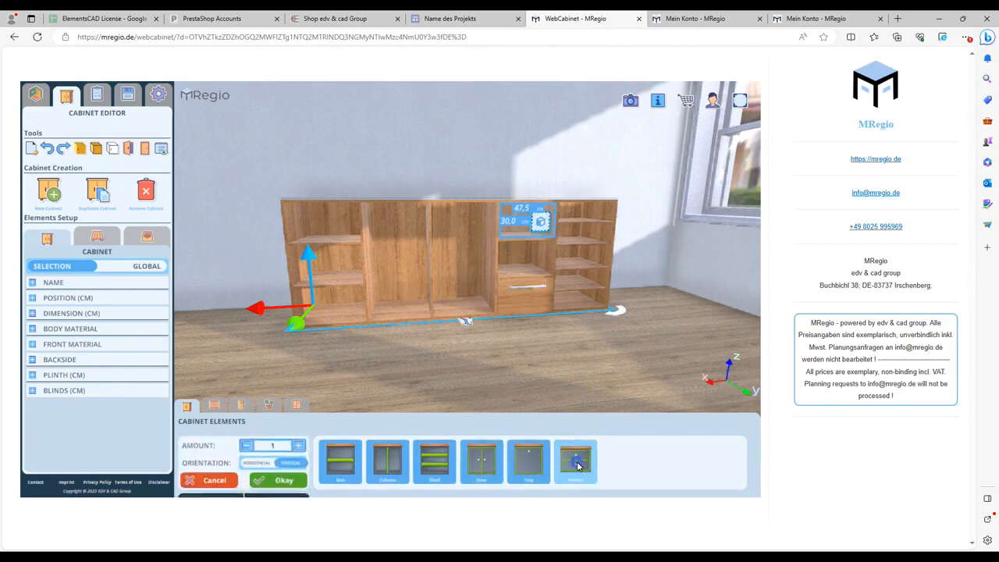
pyautogui.click(279, 481)
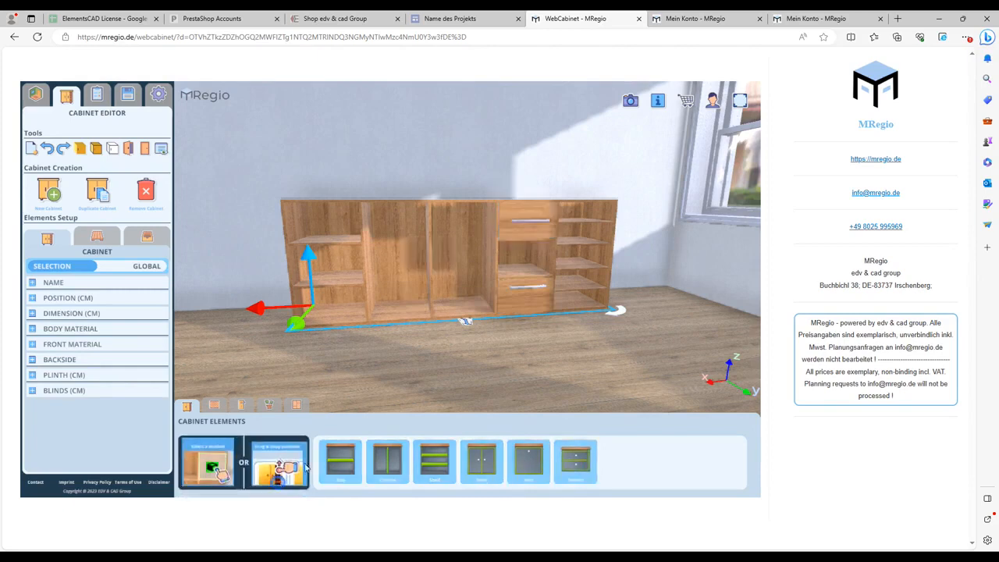
pyautogui.click(132, 152)
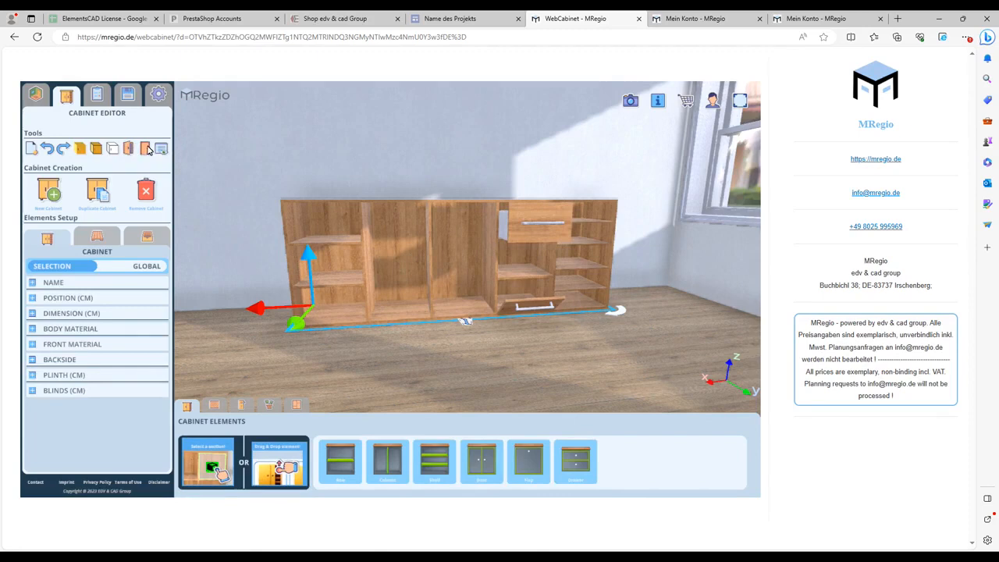
pyautogui.click(146, 149)
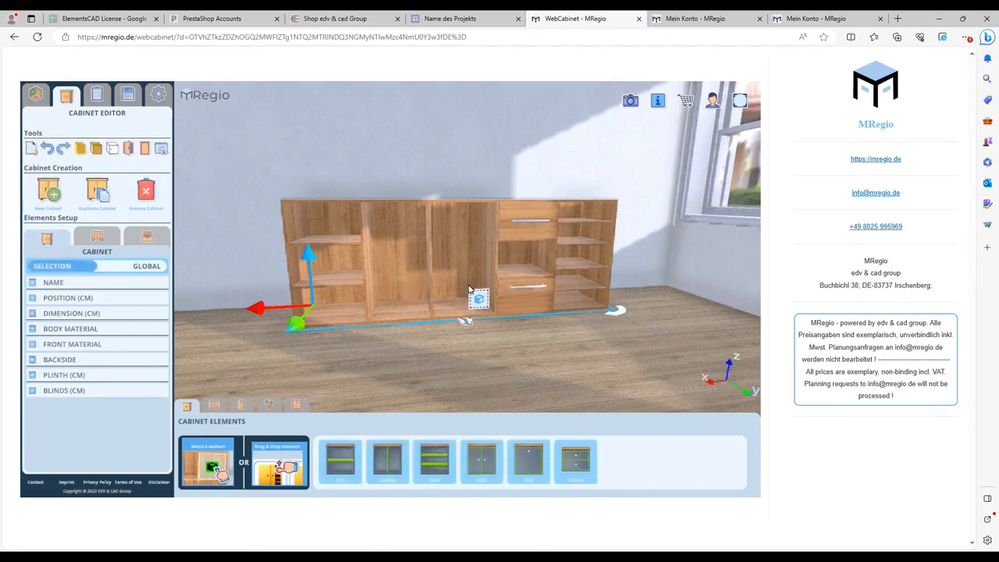
# Step: Add two doors with horizontal orientation to the middle compartment
pyautogui.click(472, 295)
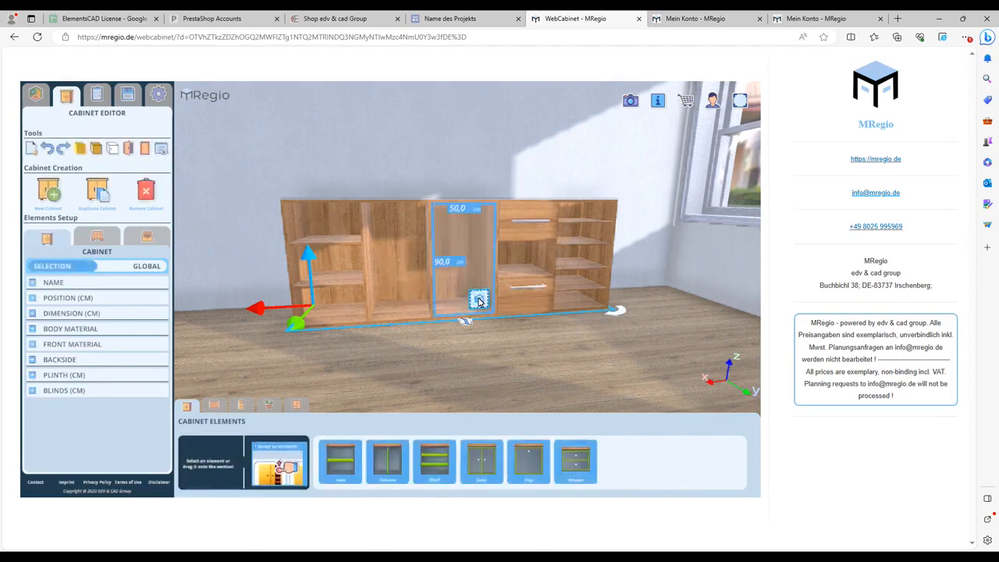
pyautogui.click(481, 461)
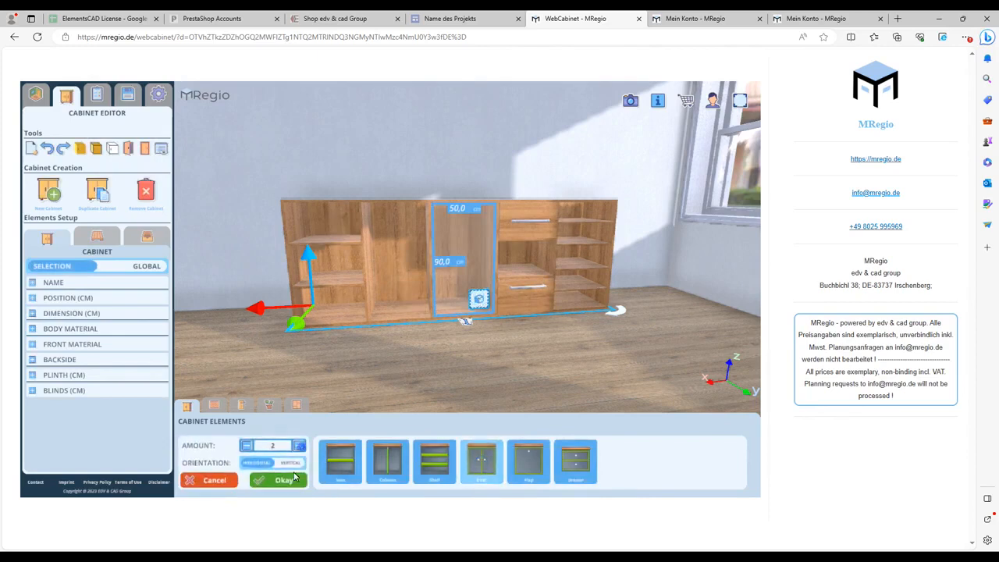
pyautogui.click(279, 479)
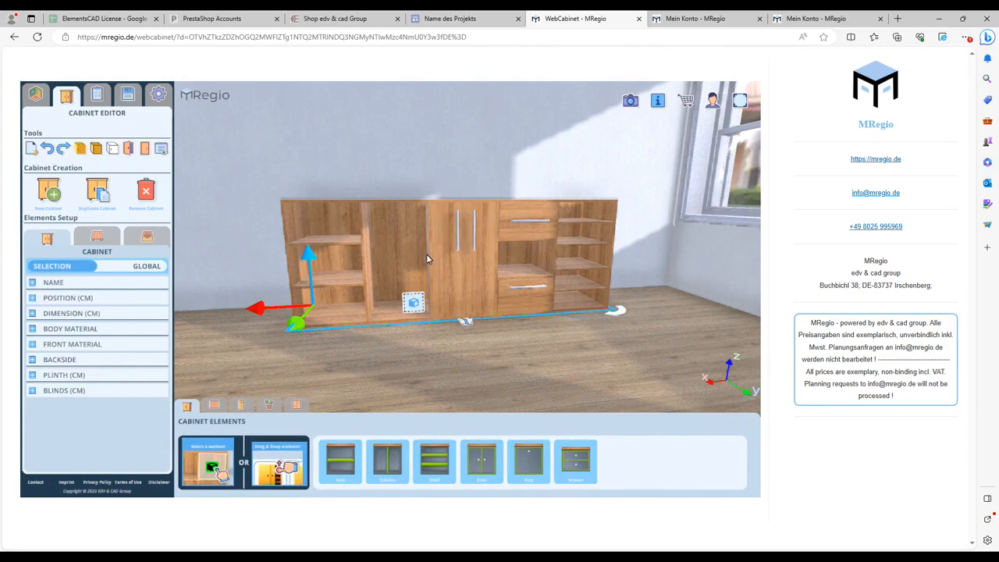
# Step: Add two shelves to the second compartment from the left
pyautogui.click(412, 301)
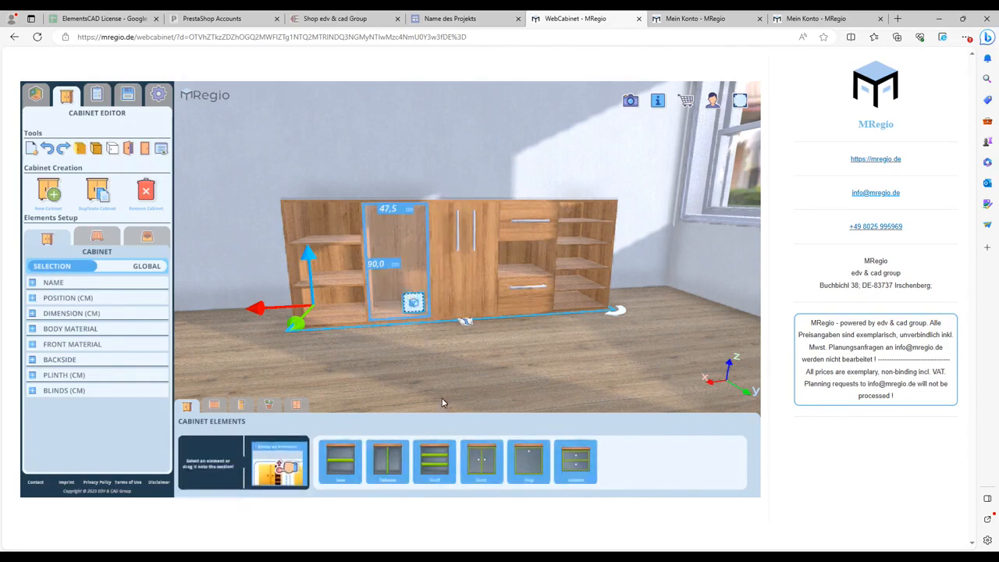
pyautogui.click(437, 466)
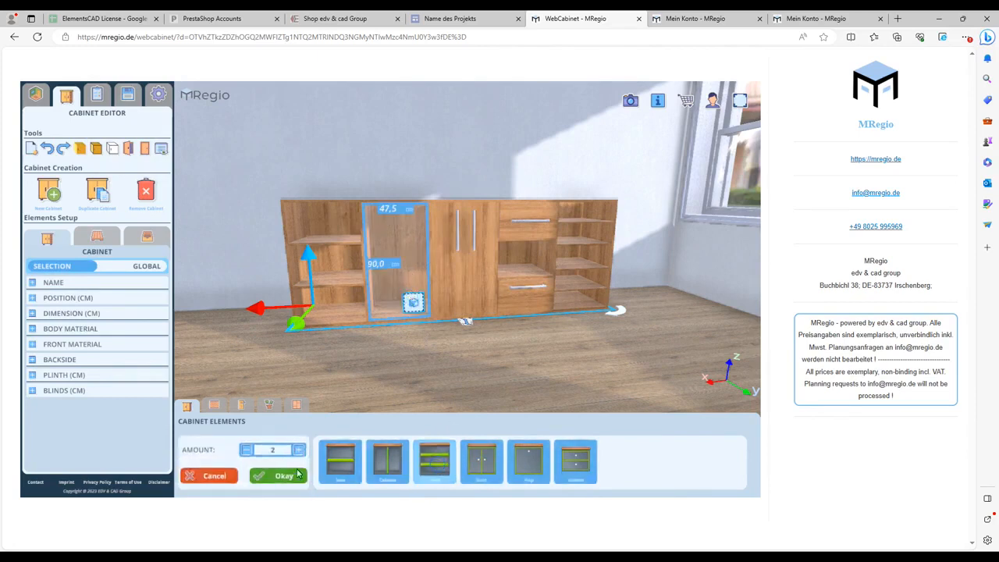
pyautogui.click(279, 476)
# Step: Give the cabinet a continuous plinth with a height of 5.0 cm
pyautogui.moveTo(403, 179); pyautogui.dragTo(422, 194)
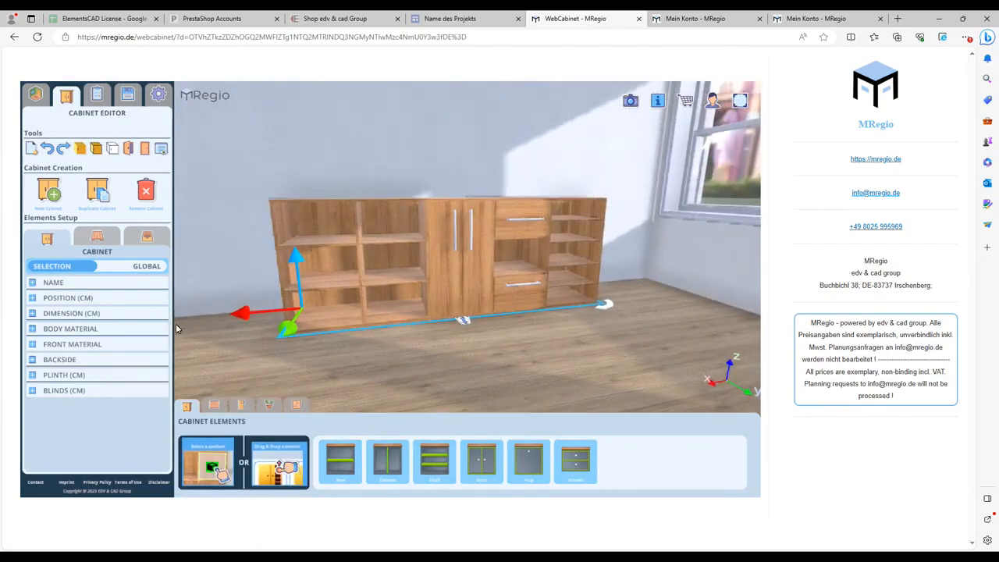
pyautogui.click(32, 376)
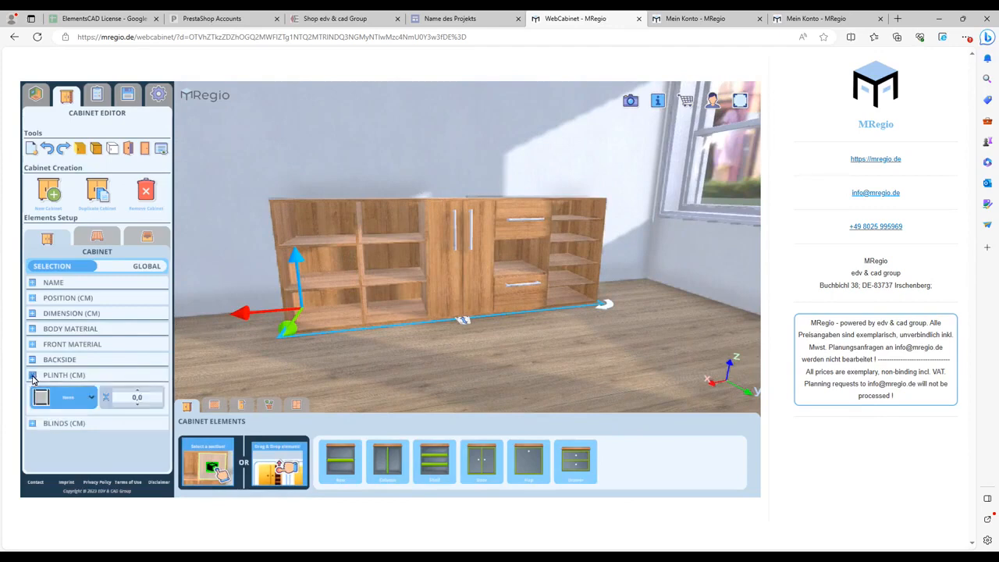
pyautogui.click(84, 397)
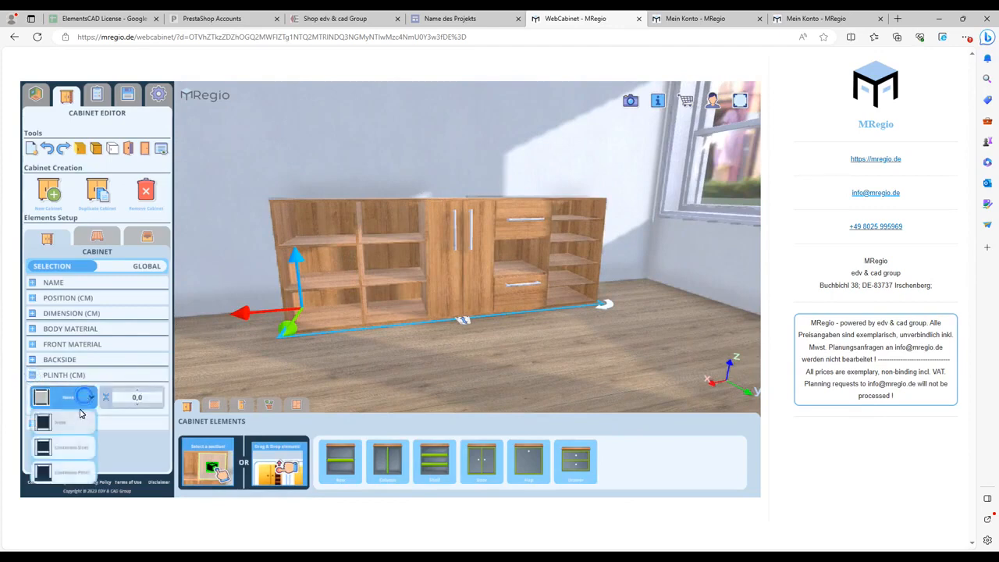
pyautogui.click(70, 476)
pyautogui.click(138, 394)
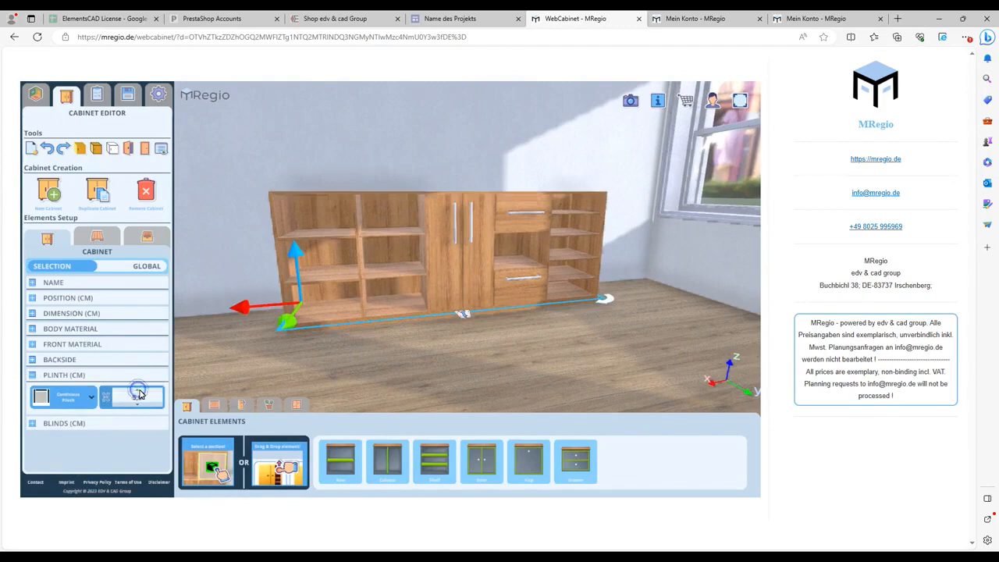
pyautogui.moveTo(597, 334); pyautogui.dragTo(572, 340)
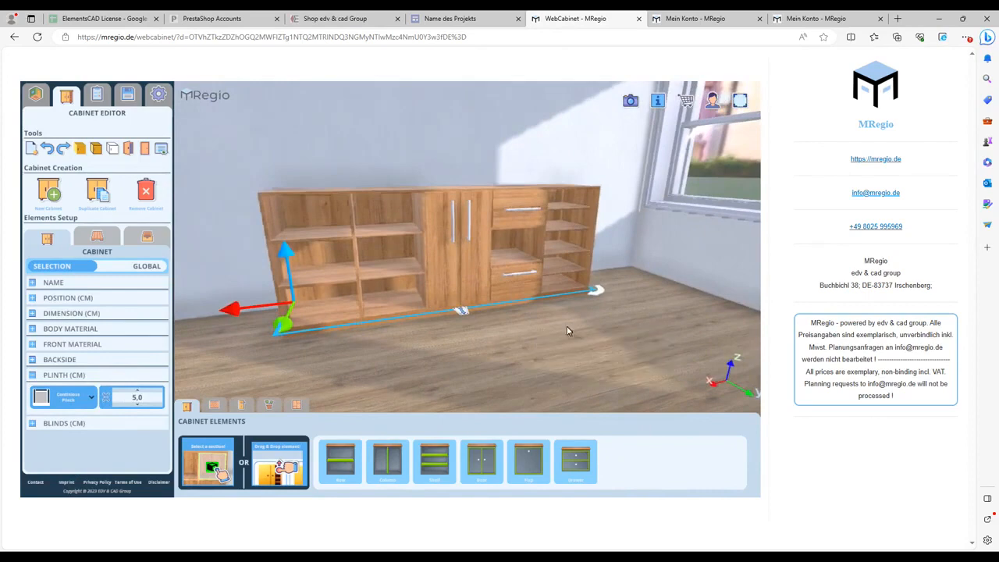
# Step: Try positions for the divider between the two open compartments, and move the divider beside the doors to 92.1 cm from the cabinet's outer side
pyautogui.click(360, 265)
pyautogui.moveTo(336, 267); pyautogui.dragTo(298, 270)
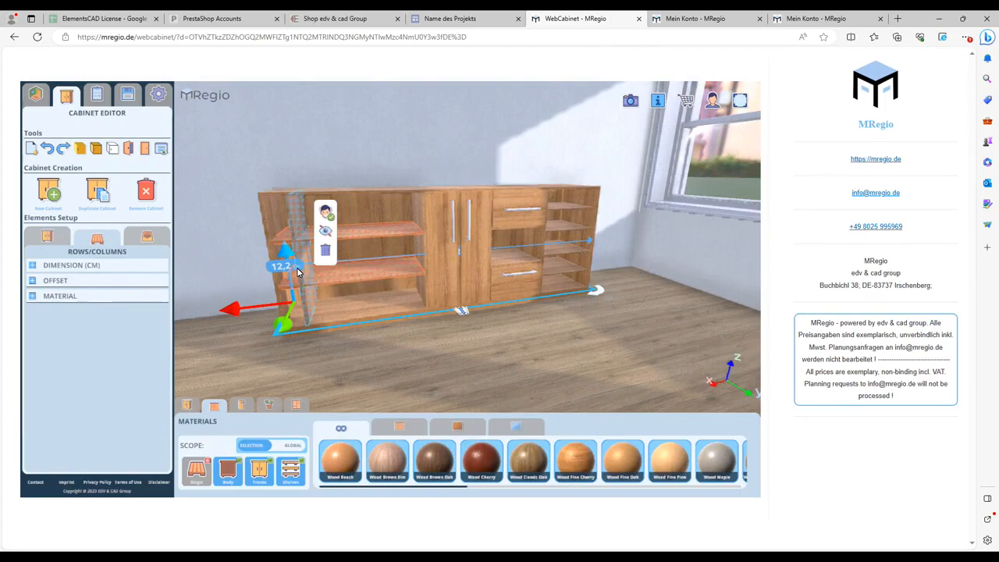
pyautogui.moveTo(296, 270); pyautogui.dragTo(343, 270)
pyautogui.moveTo(481, 280); pyautogui.dragTo(406, 263)
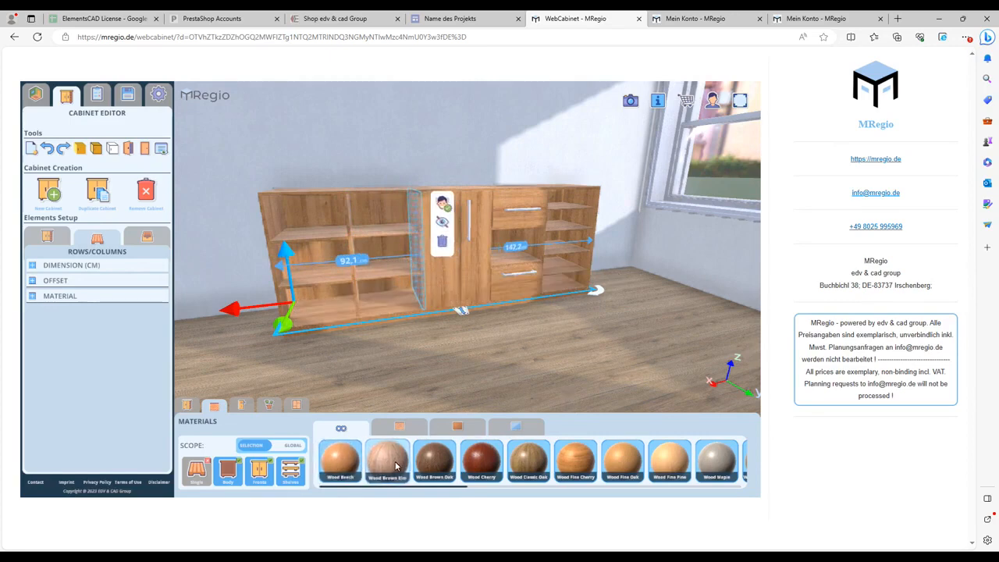
# Step: Apply Wood Cherry to the body, fronts and shelves together, and undo that material change
pyautogui.click(482, 460)
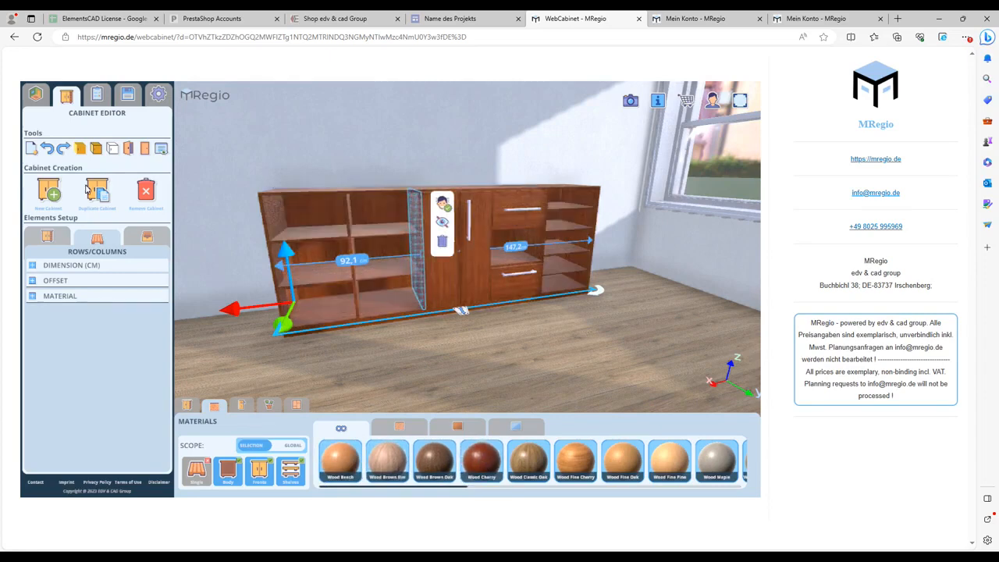
pyautogui.click(48, 148)
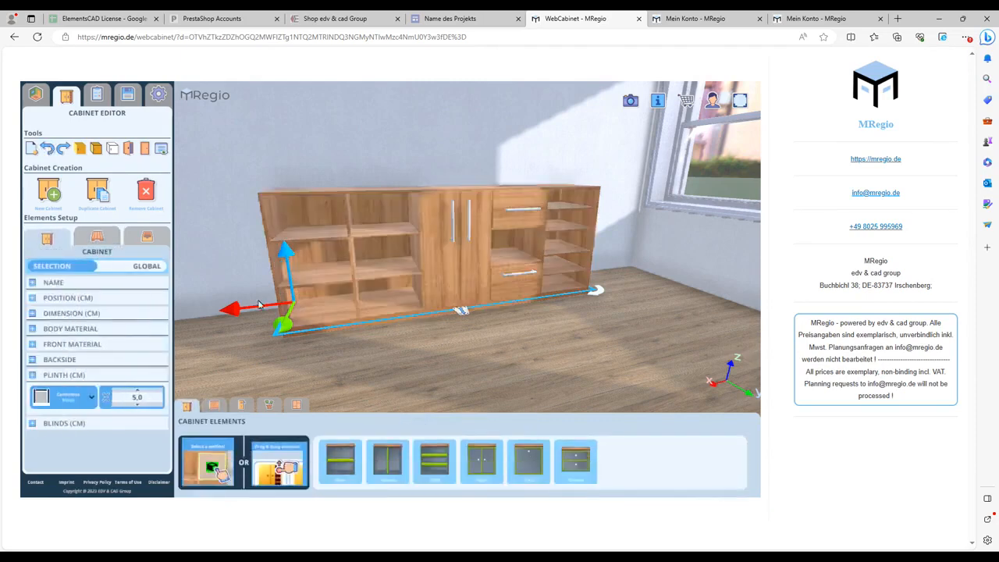
# Step: Apply Wood Cherry to only the fronts and shelves, and Plastic White to only the cabinet body
pyautogui.click(221, 408)
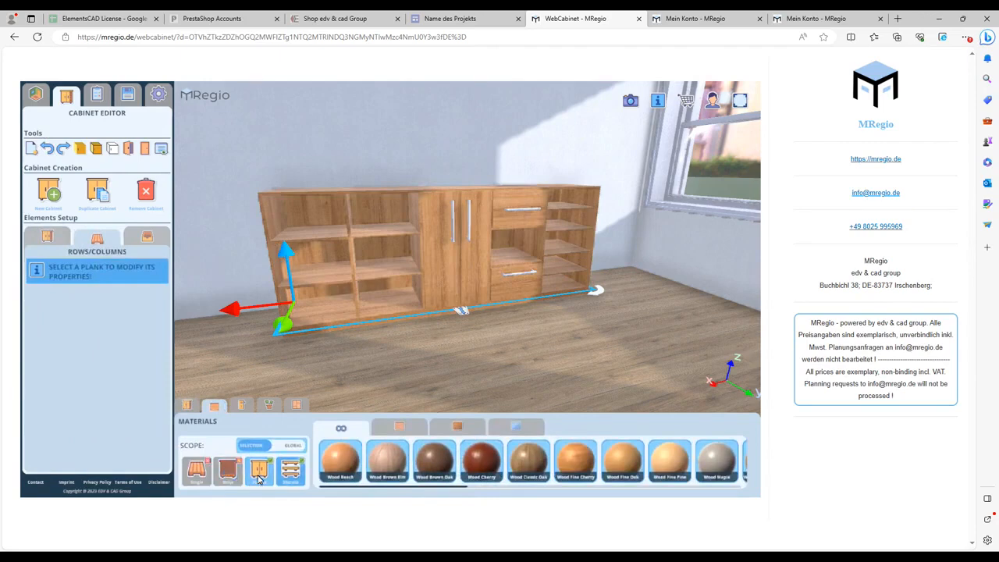
pyautogui.click(472, 463)
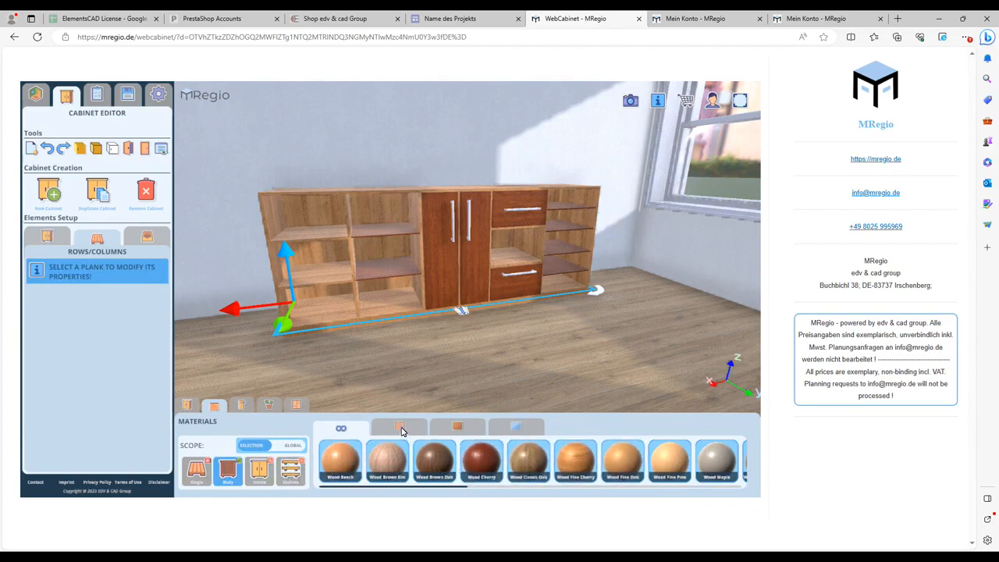
pyautogui.click(458, 429)
pyautogui.click(574, 458)
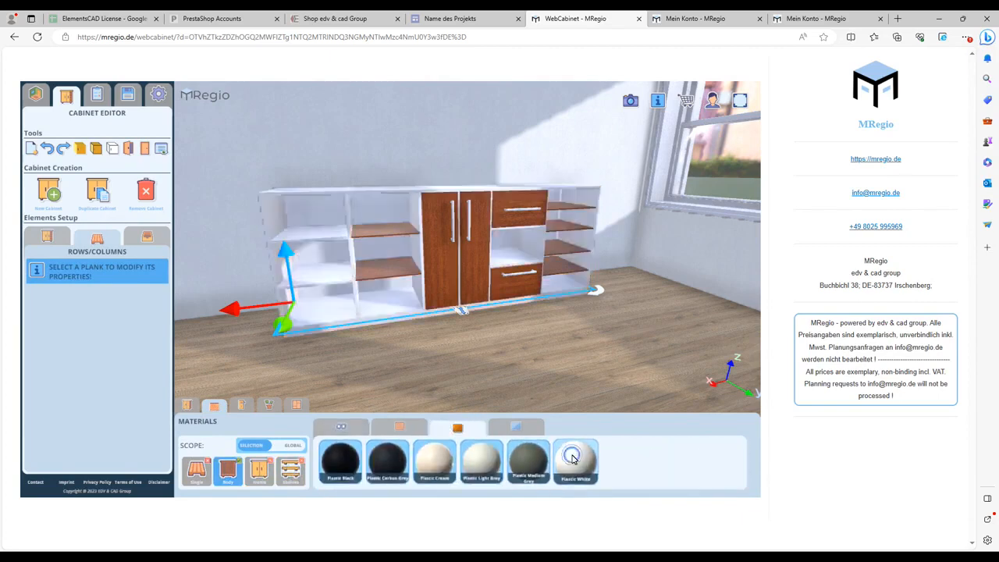
# Step: Cover the room's floor with floor tiles, try the 90° orientation and set it back to 0°
pyautogui.moveTo(619, 348); pyautogui.dragTo(451, 361)
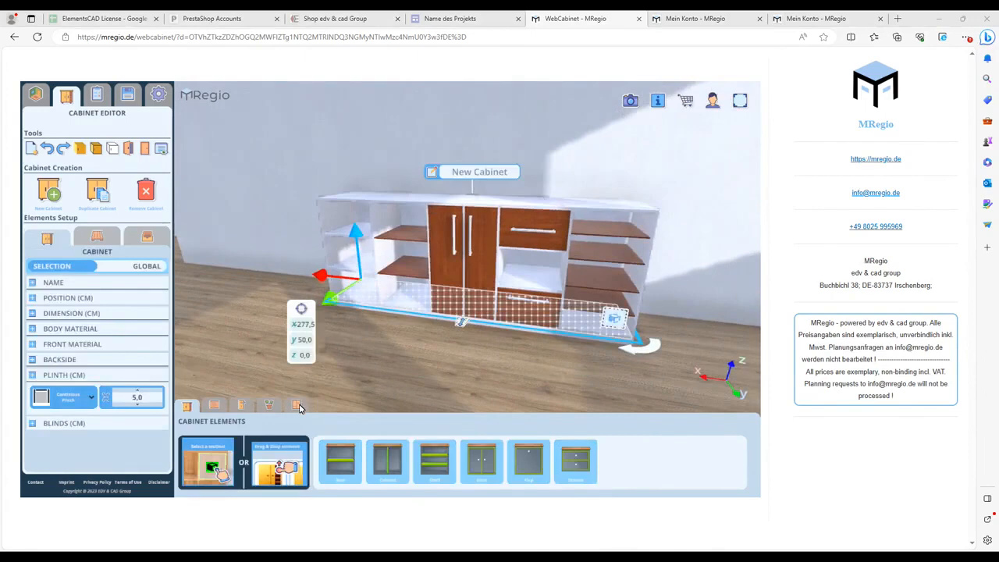
pyautogui.click(297, 405)
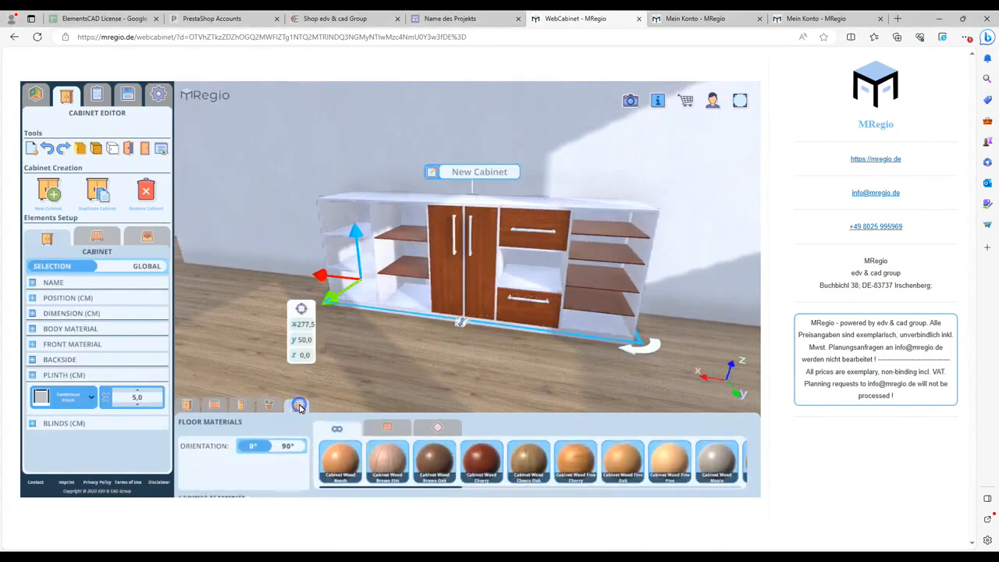
pyautogui.click(437, 428)
pyautogui.click(348, 466)
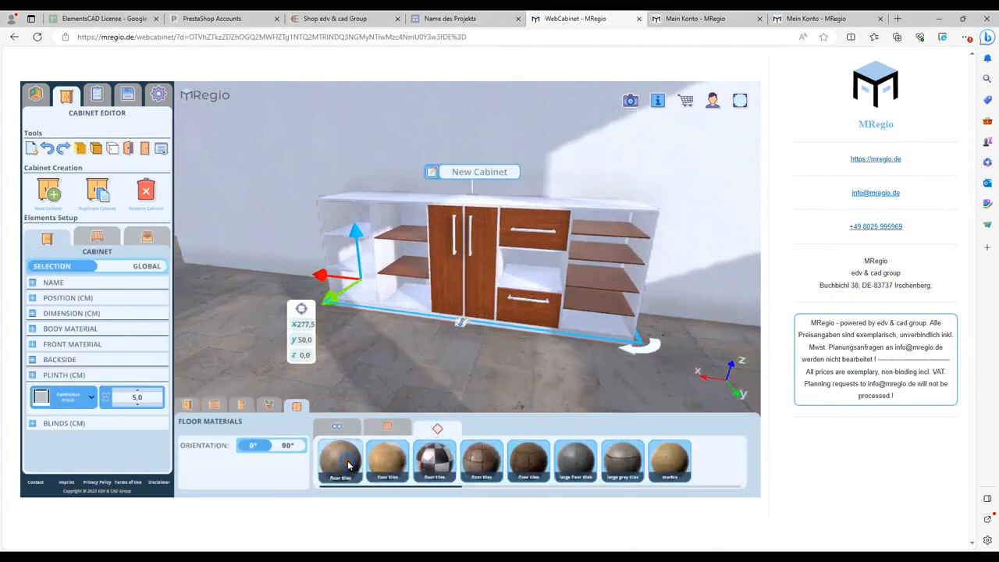
pyautogui.click(259, 445)
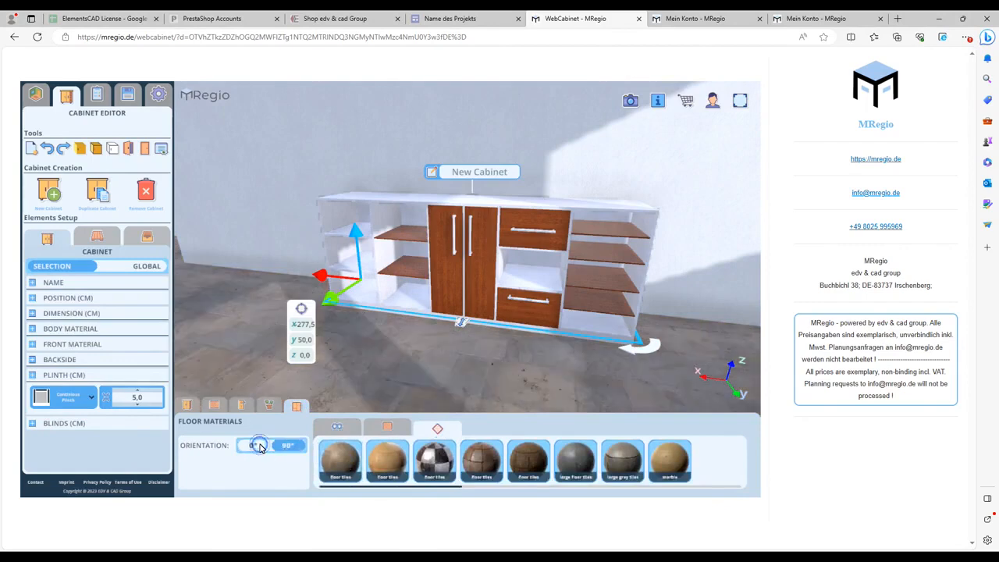
pyautogui.click(259, 447)
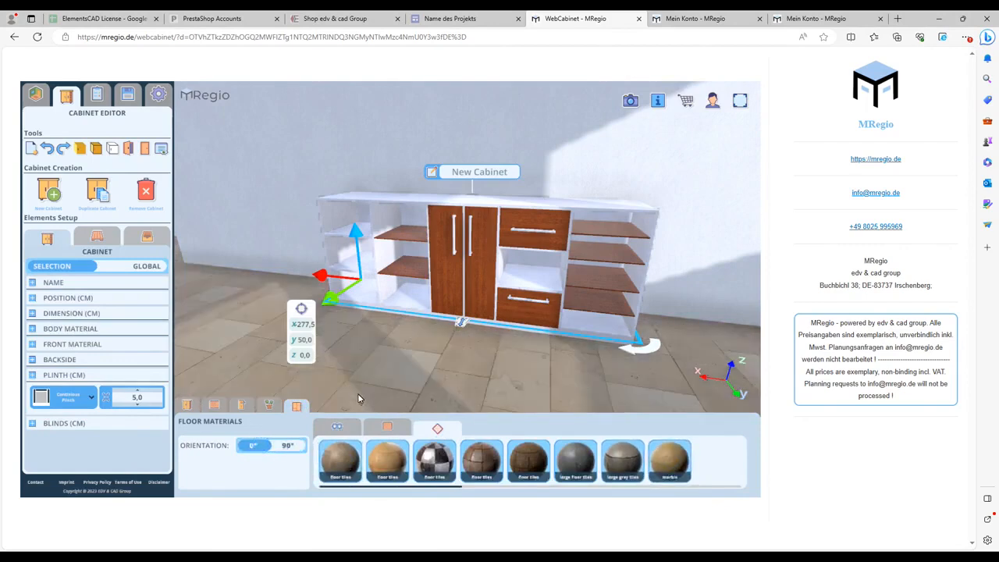
# Step: Try Button Black and Button Frosted on the doors and drawers, and fit them with Handle Type 3
pyautogui.click(242, 404)
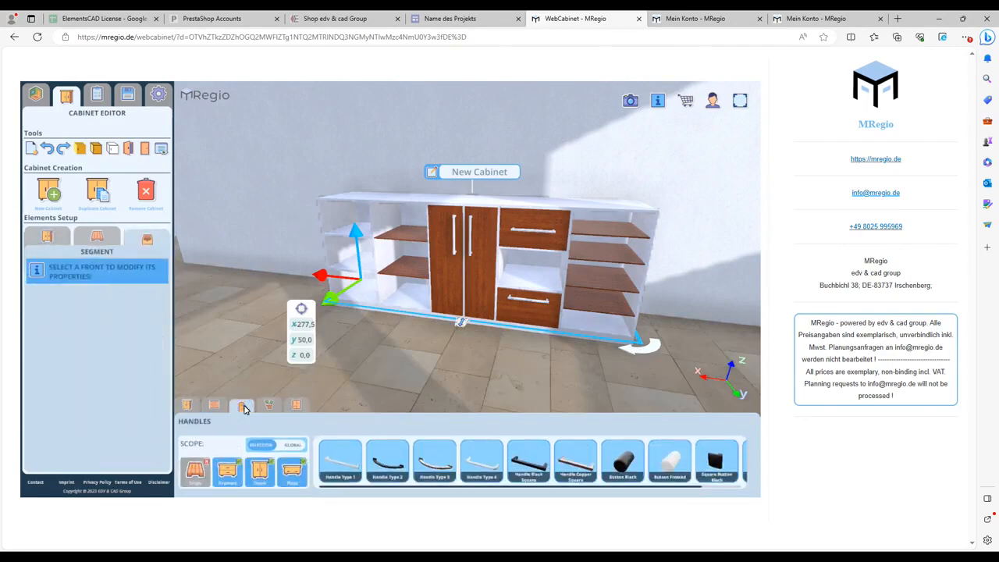
pyautogui.click(621, 461)
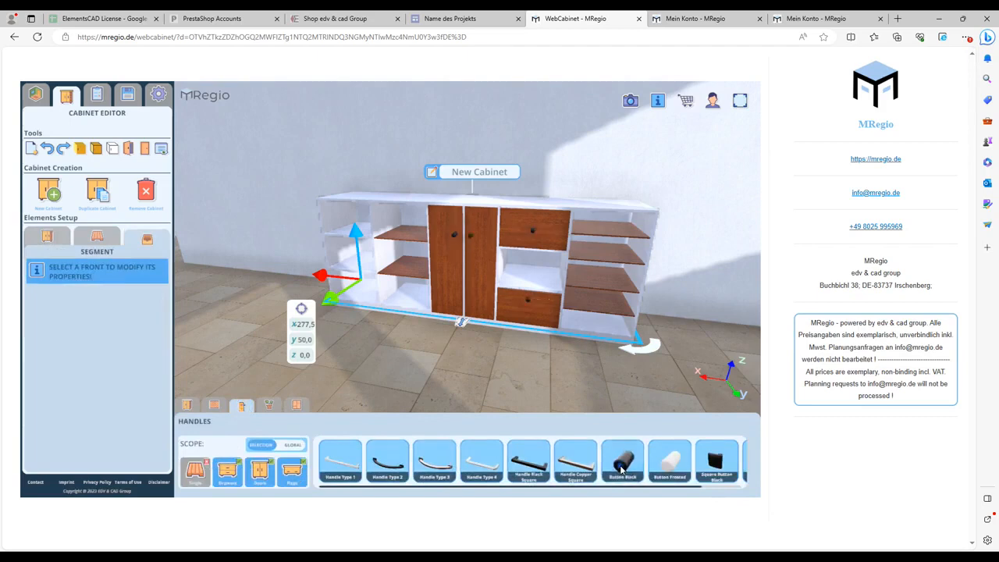
pyautogui.click(669, 461)
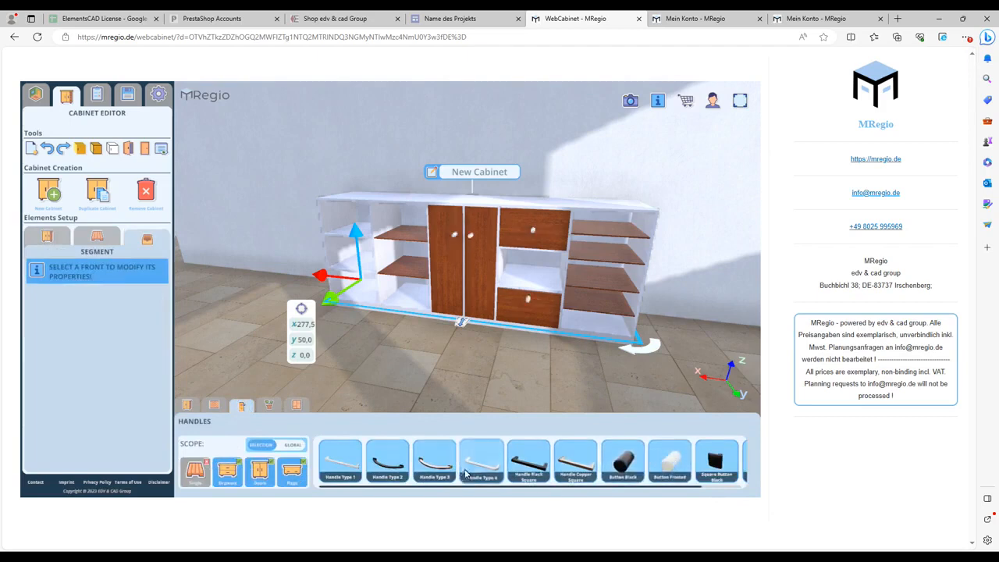
pyautogui.click(437, 465)
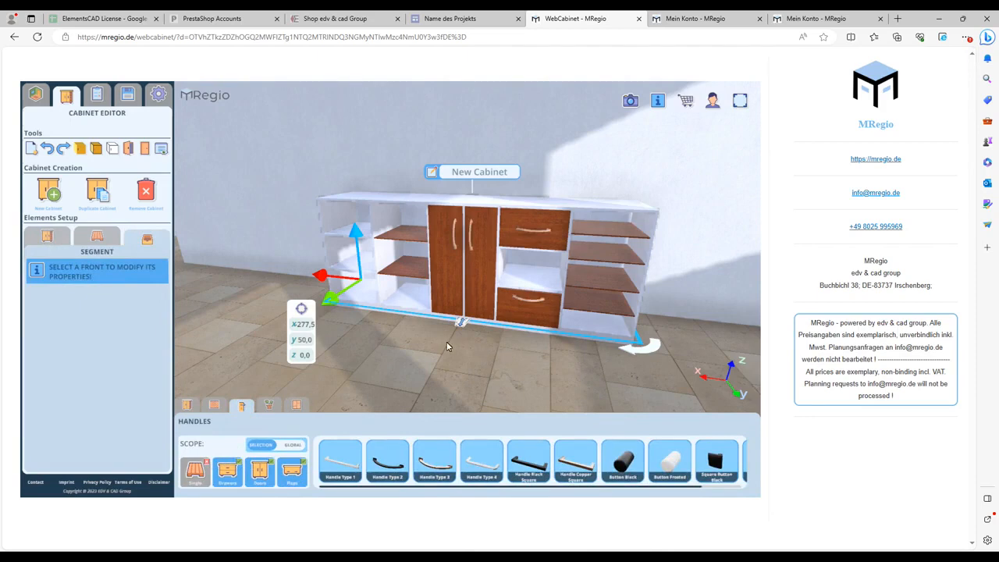
# Step: Duplicate the cabinet with auto placement, and move the original along the wall to X 37.5
pyautogui.click(98, 193)
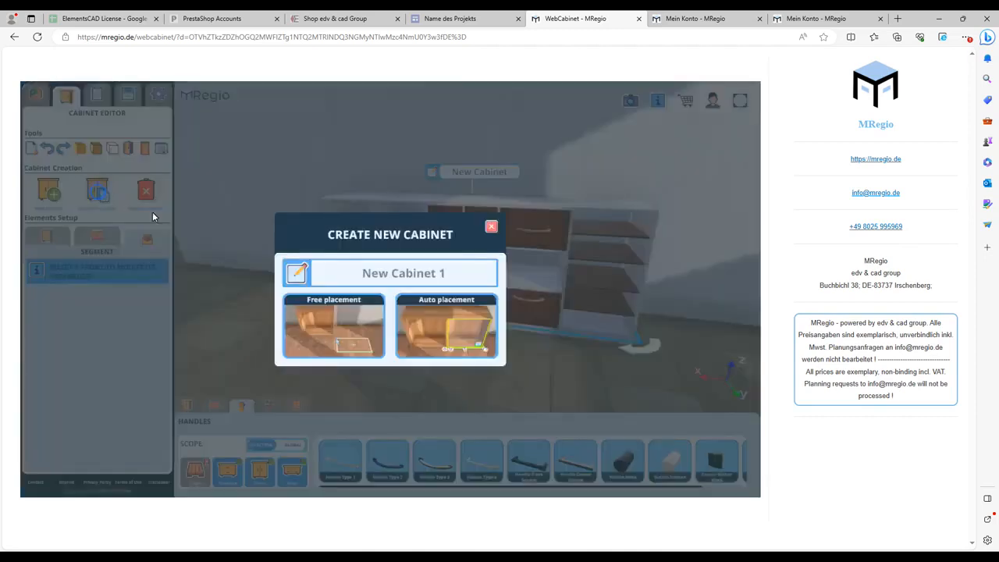
pyautogui.click(446, 322)
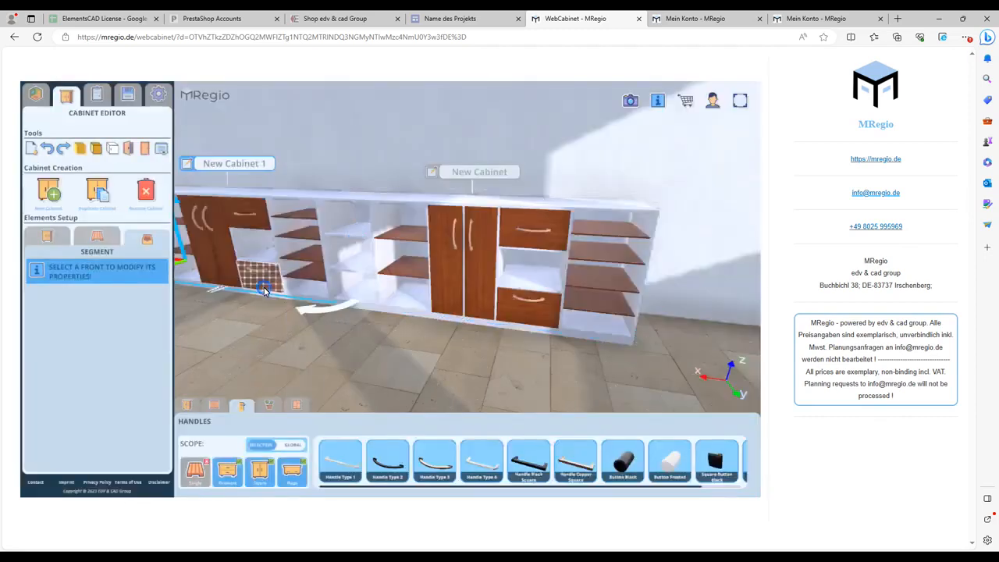
pyautogui.click(472, 287)
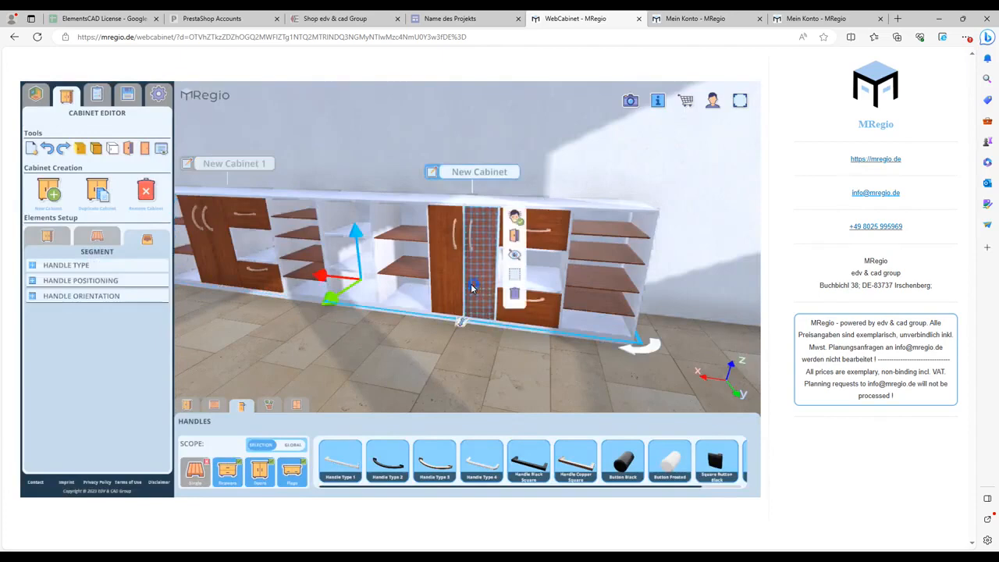
pyautogui.click(334, 280)
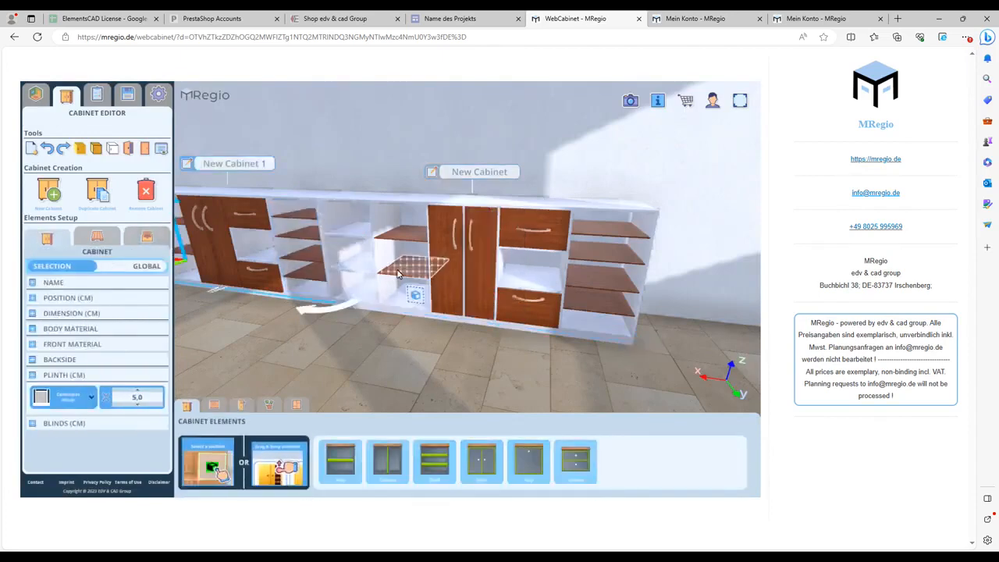
pyautogui.click(455, 233)
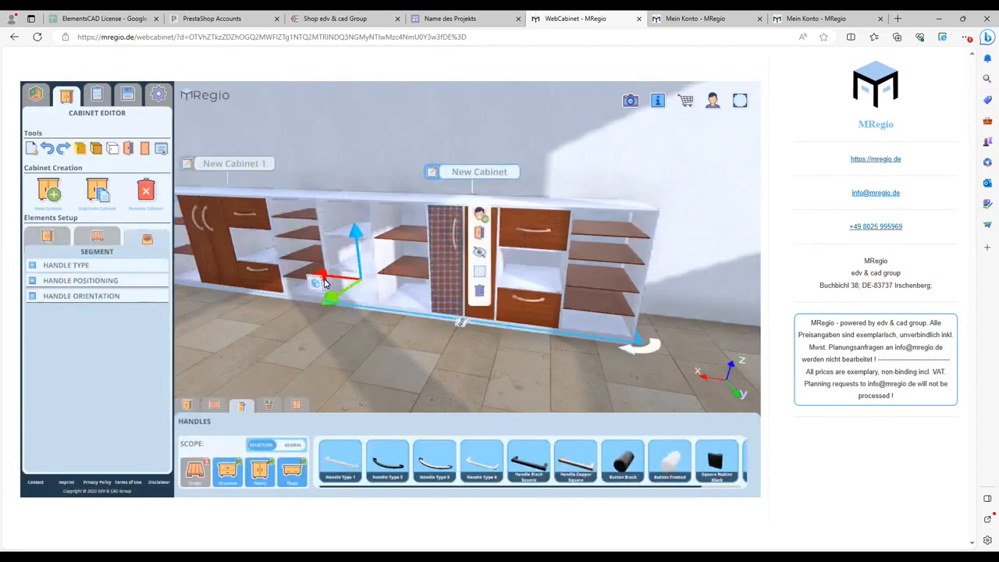
pyautogui.moveTo(322, 276); pyautogui.dragTo(497, 272)
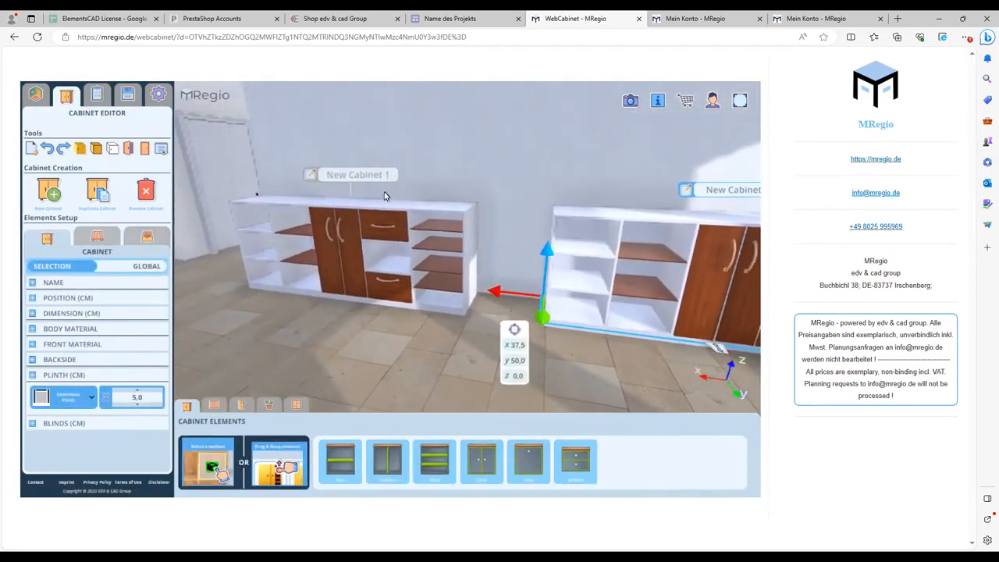
# Step: Raise the top board of the duplicated cabinet to make it taller, and delete its upper drawer
pyautogui.moveTo(385, 200); pyautogui.dragTo(384, 177)
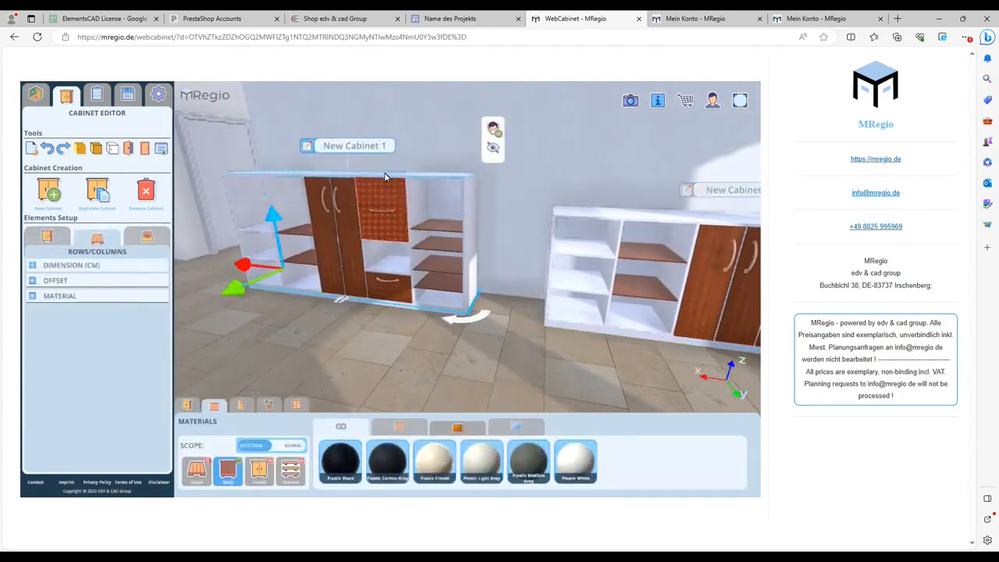
pyautogui.click(387, 205)
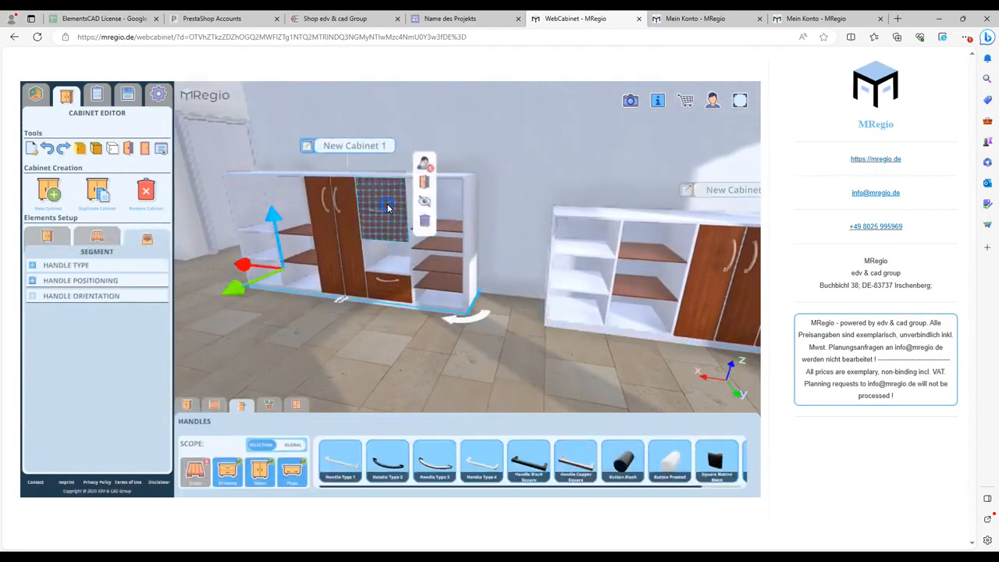
pyautogui.press('Delete')
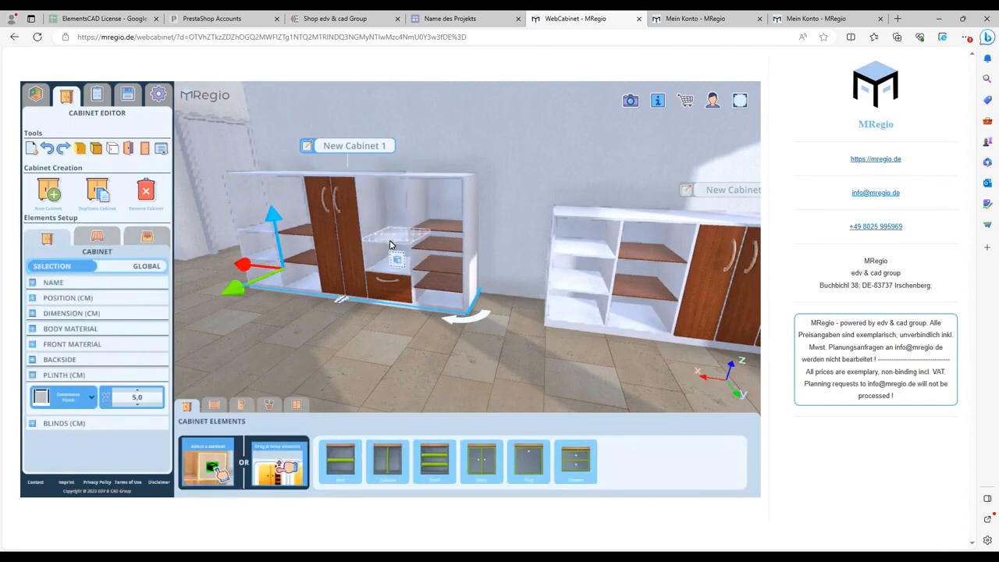
# Step: Move the upper row board above the duplicate's remaining drawer higher, and shift the divider between that column and the end shelf compartment
pyautogui.click(386, 216)
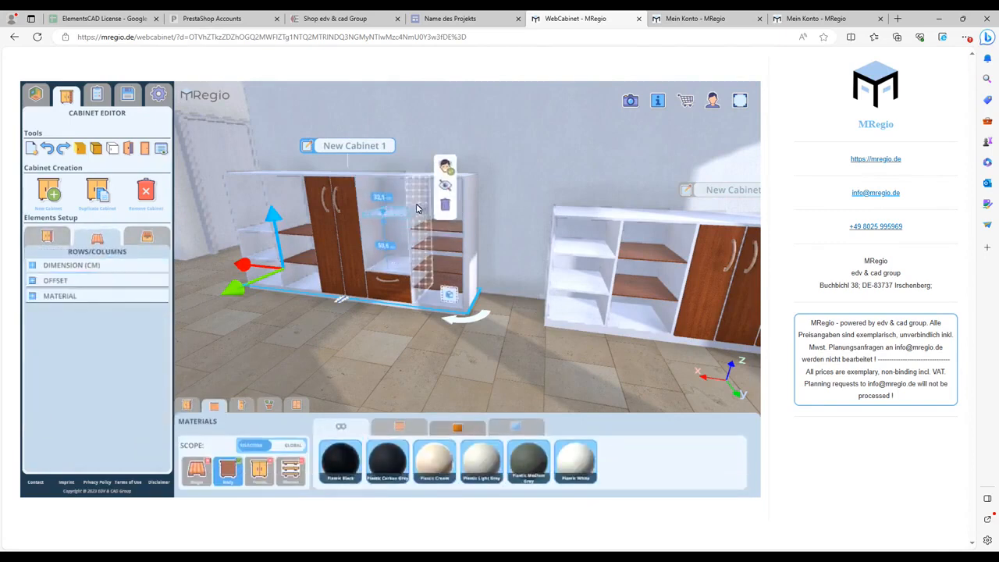
pyautogui.click(404, 207)
pyautogui.moveTo(404, 207); pyautogui.dragTo(417, 208)
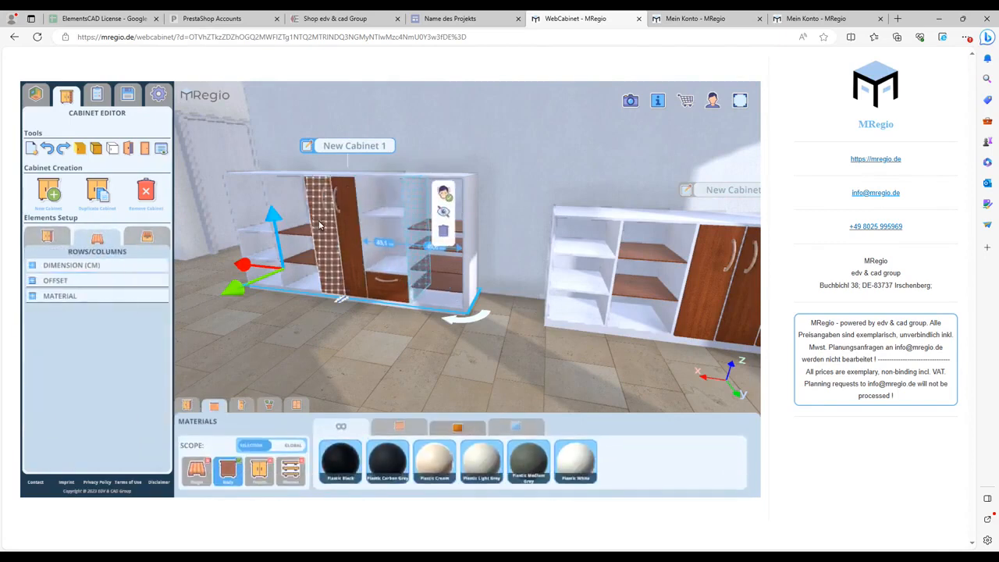
pyautogui.scroll(-5, 362, 339)
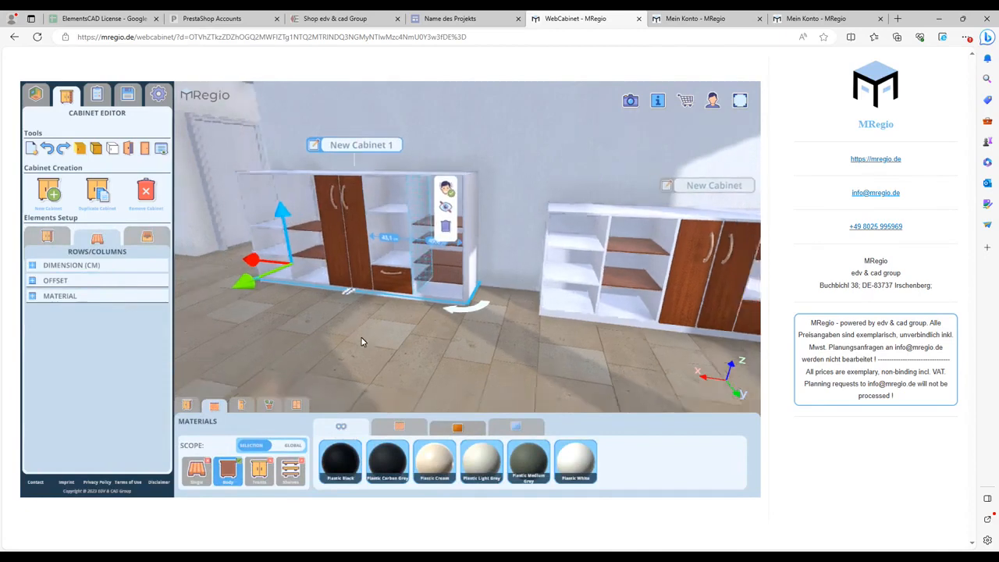
pyautogui.moveTo(372, 321); pyautogui.dragTo(411, 256)
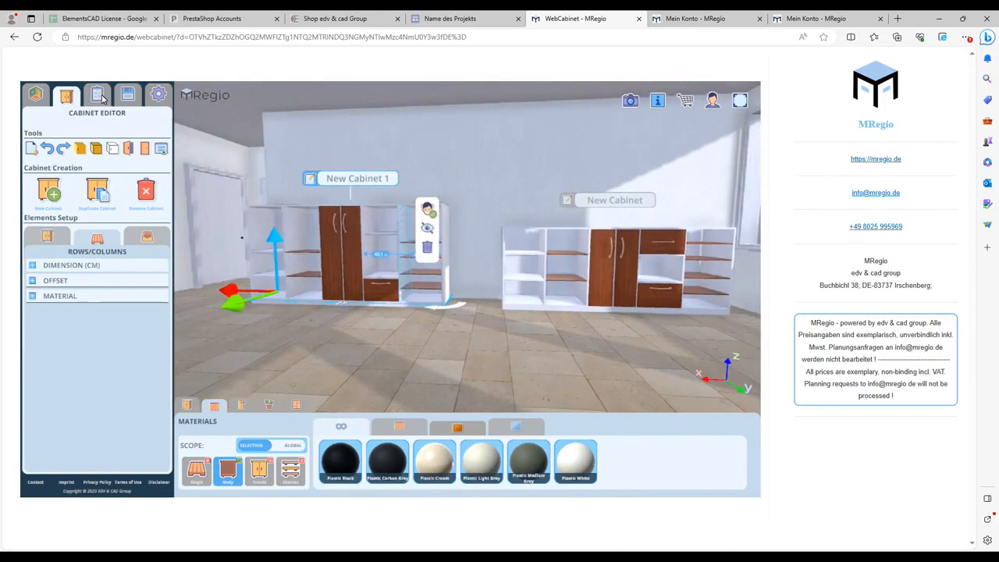
# Step: Examine the price summary with the cost breakdown of both cabinets, and view the save, export and load options
pyautogui.click(99, 95)
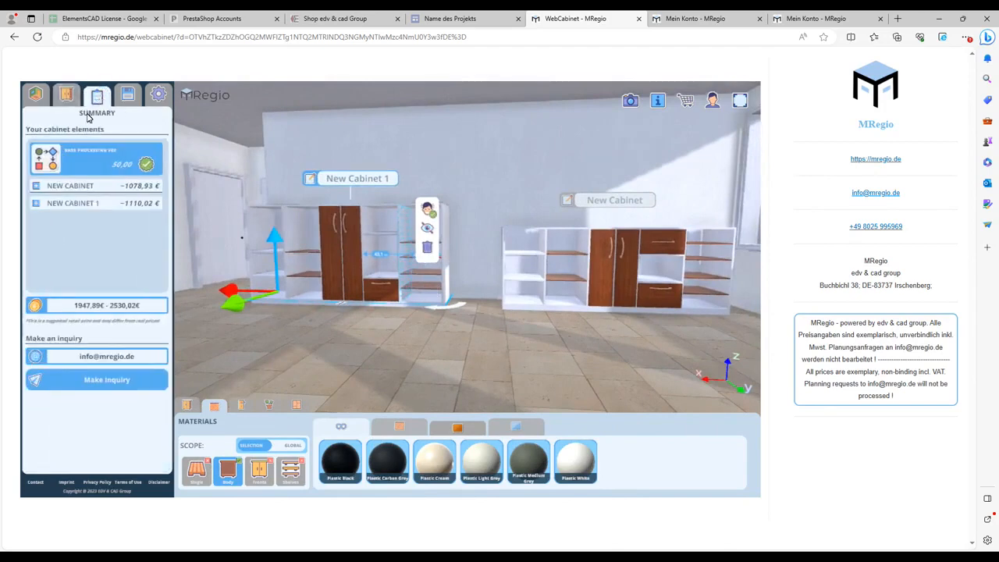
pyautogui.click(36, 187)
pyautogui.click(36, 187)
pyautogui.click(35, 203)
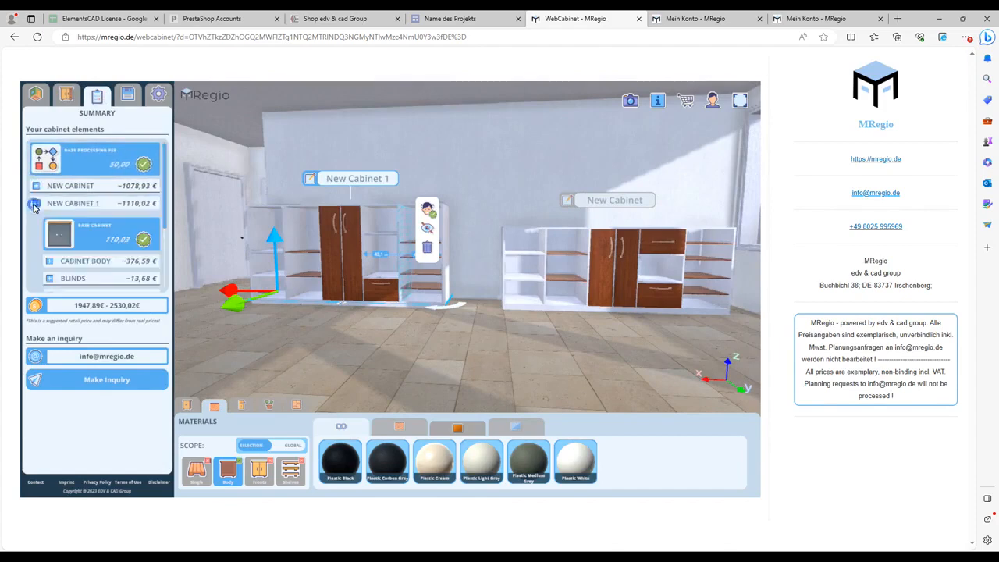
pyautogui.click(35, 203)
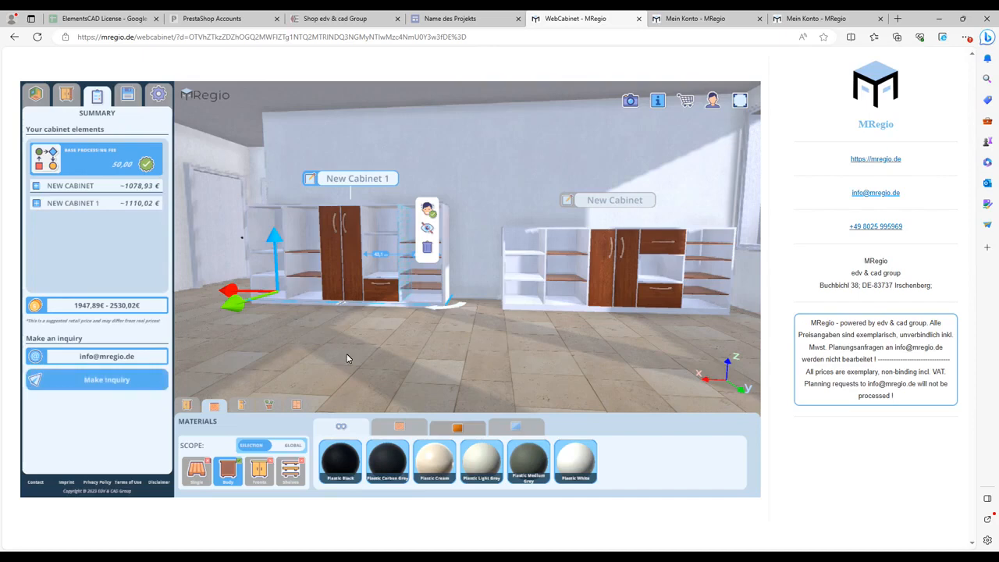
pyautogui.click(128, 96)
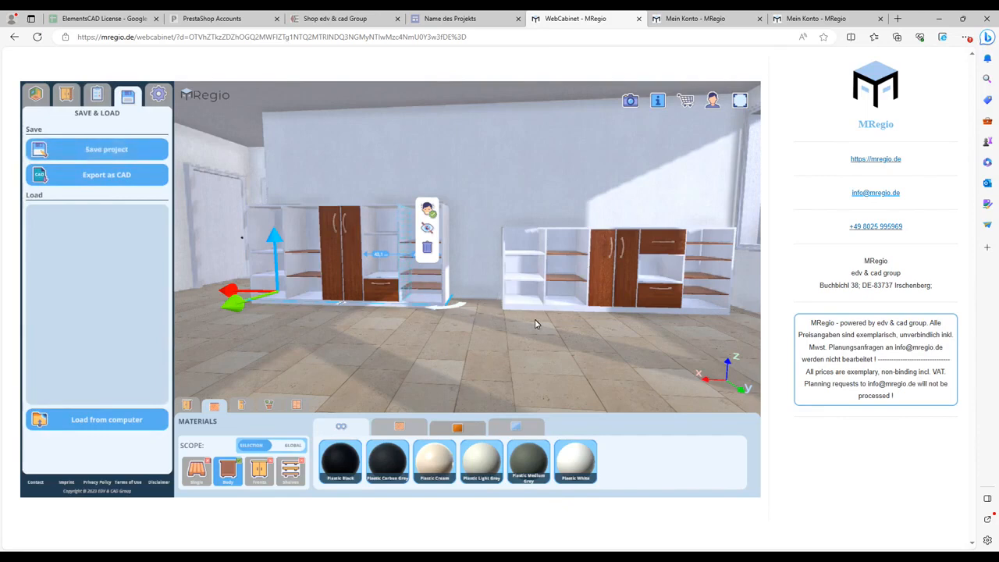
# Step: Rotate the original cabinet to 90° so that it stands perpendicular to the wall
pyautogui.click(624, 269)
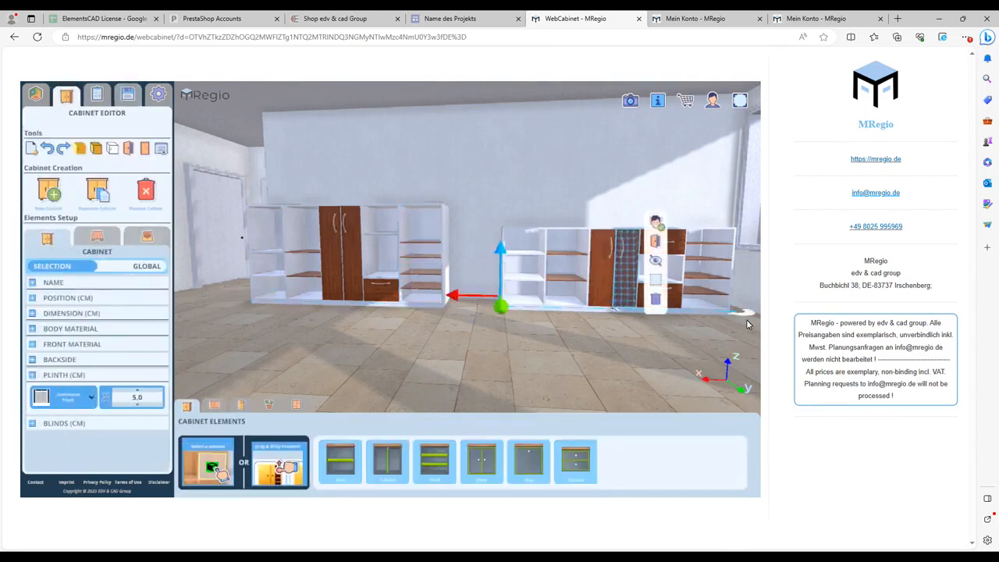
pyautogui.moveTo(746, 324)
pyautogui.mouseDown()
pyautogui.moveTo(632, 371)
pyautogui.moveTo(498, 391)
pyautogui.moveTo(446, 384)
pyautogui.mouseUp()
pyautogui.moveTo(302, 358); pyautogui.dragTo(502, 338)
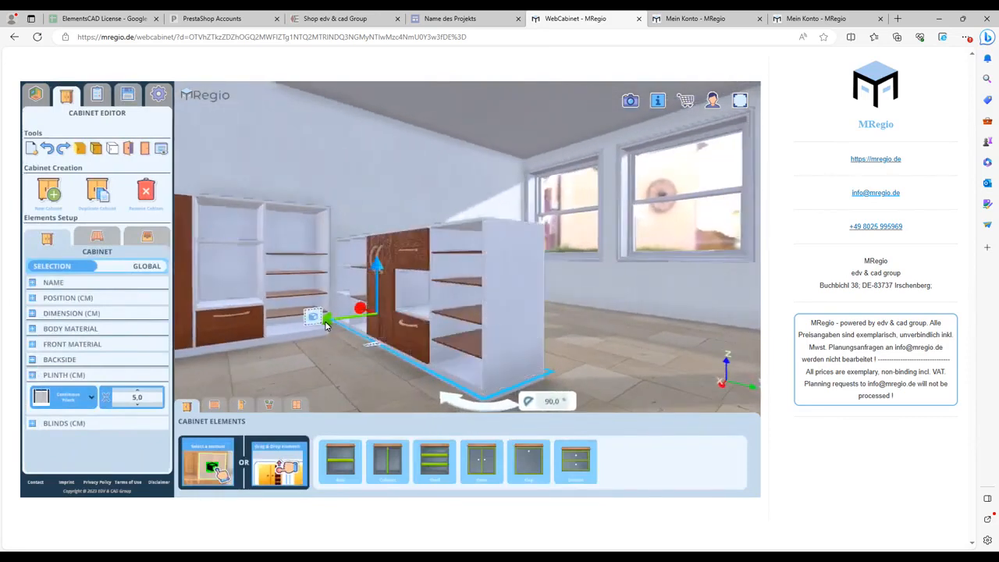
# Step: Move the original cabinet across the room to X 310, Y 50 so that it stands along the window wall
pyautogui.click(326, 326)
pyautogui.click(385, 343)
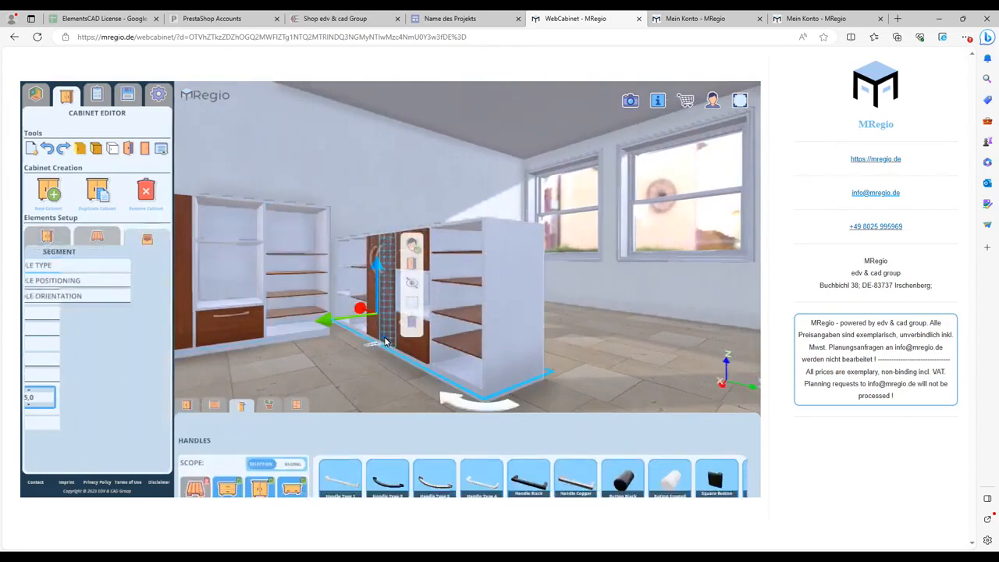
pyautogui.moveTo(328, 323); pyautogui.dragTo(442, 292)
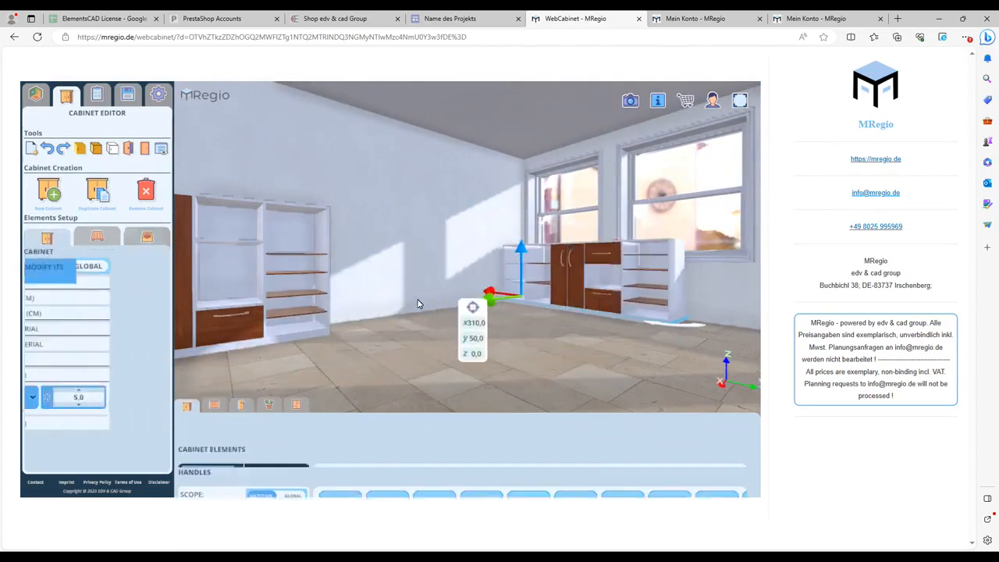
# Step: Select the taller duplicated cabinet and move it along its wall towards the room corner, to X -87.5
pyautogui.scroll(-3, 390, 289)
pyautogui.scroll(-4, 387, 290)
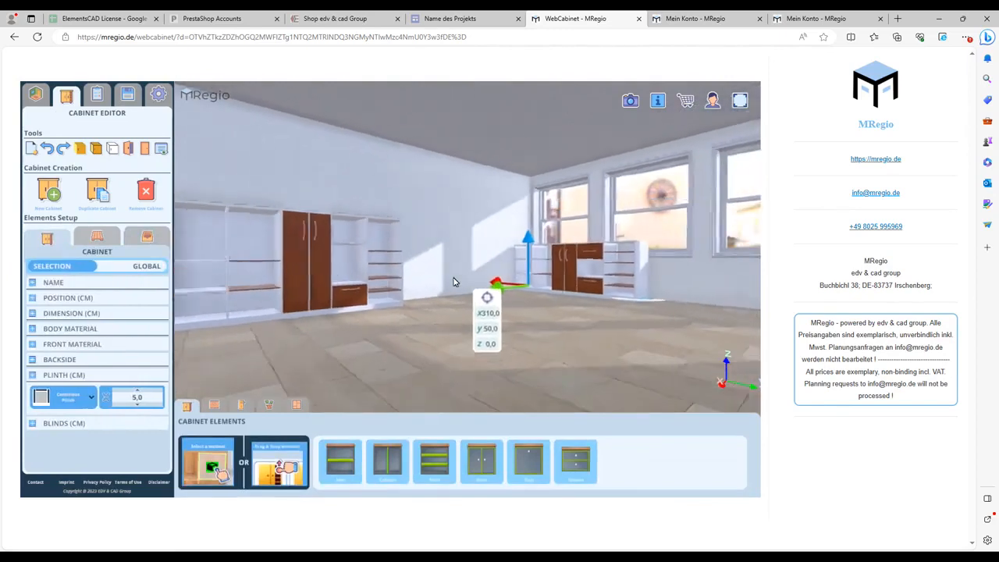
pyautogui.scroll(-1, 268, 315)
pyautogui.click(262, 311)
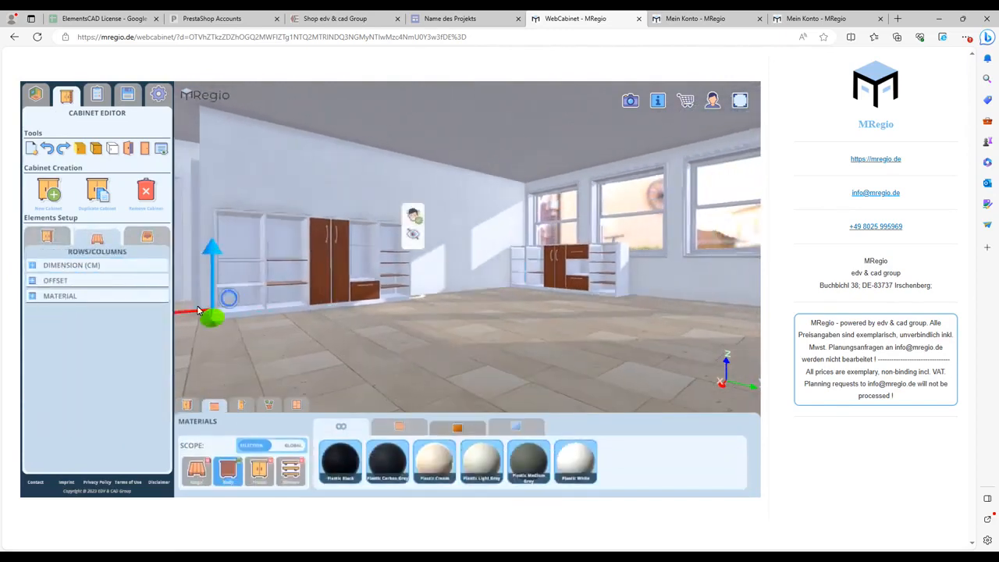
pyautogui.click(181, 310)
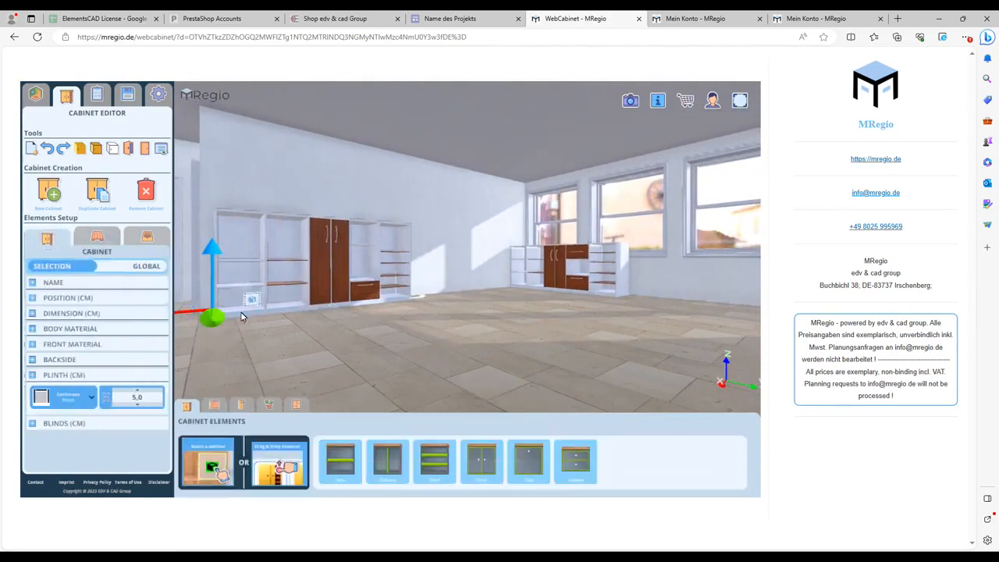
pyautogui.scroll(-2, 179, 310)
pyautogui.moveTo(178, 310); pyautogui.dragTo(325, 295)
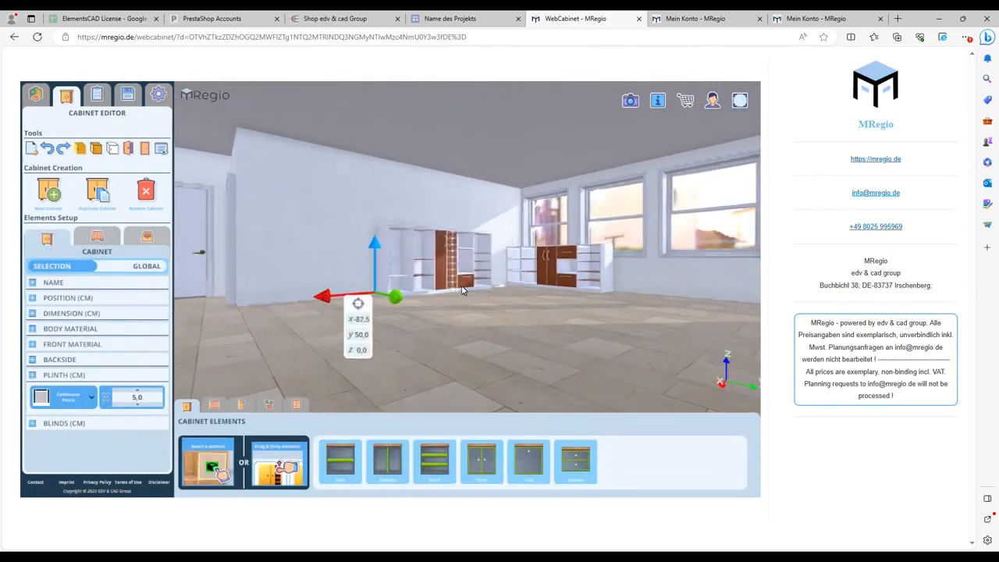
# Step: Reduce the depth of the taller duplicated cabinet slightly at its front edge
pyautogui.scroll(2, 460, 280)
pyautogui.moveTo(468, 315); pyautogui.dragTo(488, 417)
pyautogui.scroll(5, 409, 269)
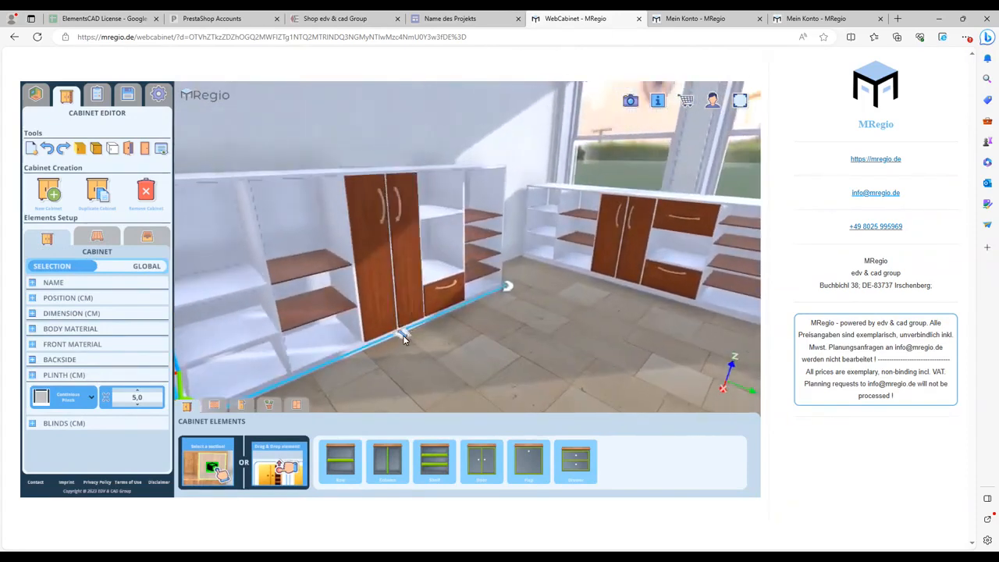
pyautogui.moveTo(403, 334); pyautogui.dragTo(386, 325)
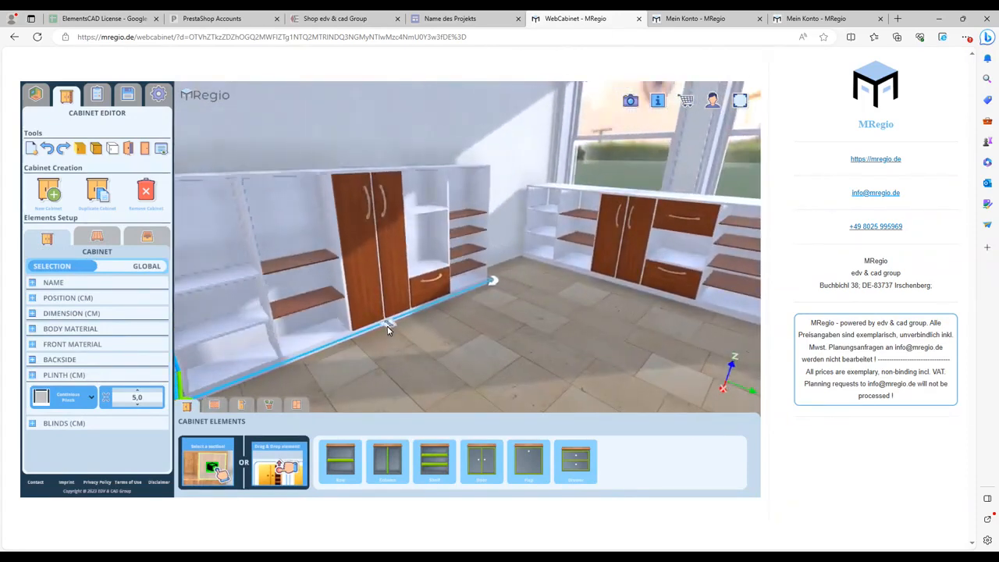
pyautogui.scroll(-3, 505, 297)
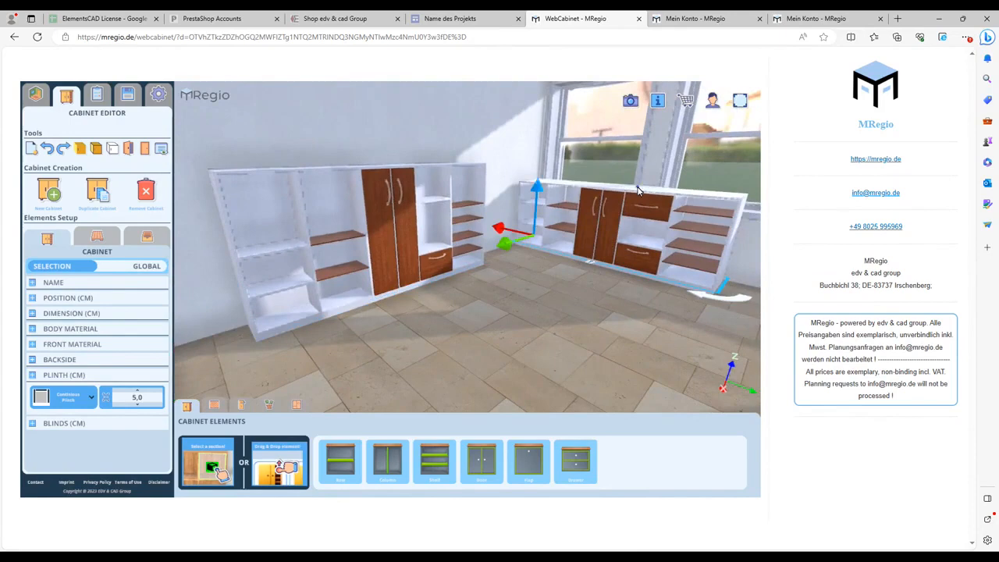
# Step: Lower the top board of the cabinet by the windows to the row above its lower drawer, undo it, and lower the board again
pyautogui.click(639, 192)
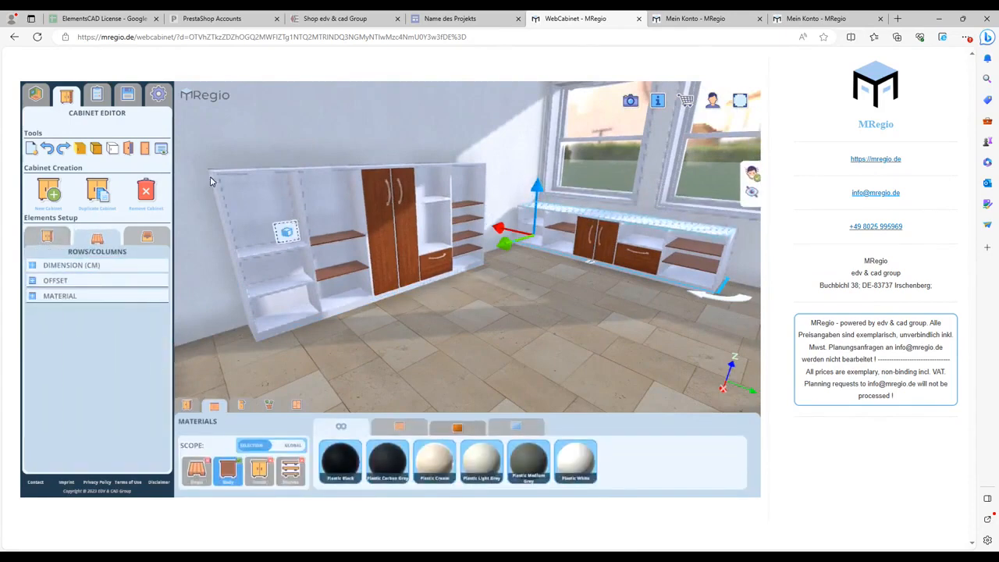
pyautogui.click(49, 150)
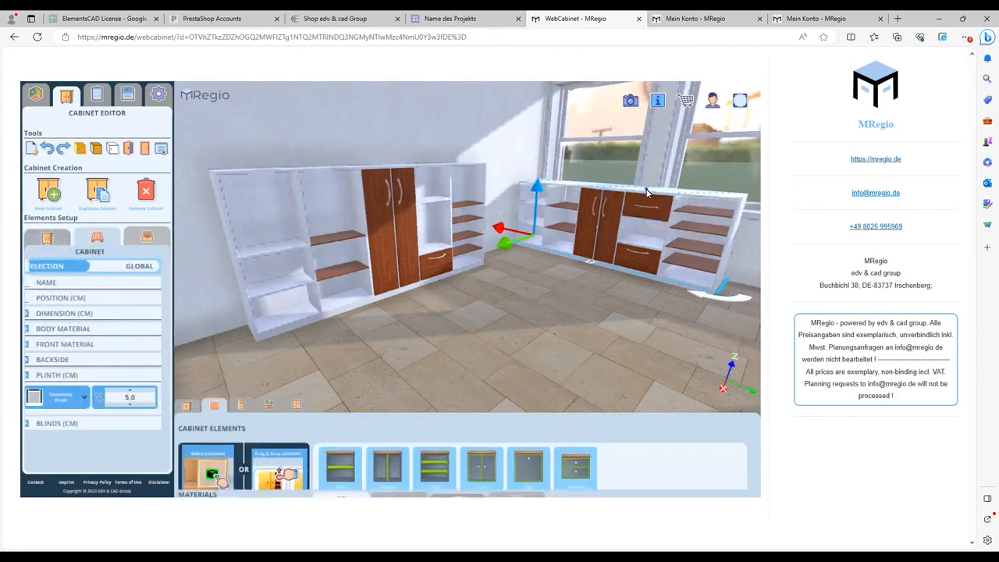
pyautogui.click(640, 218)
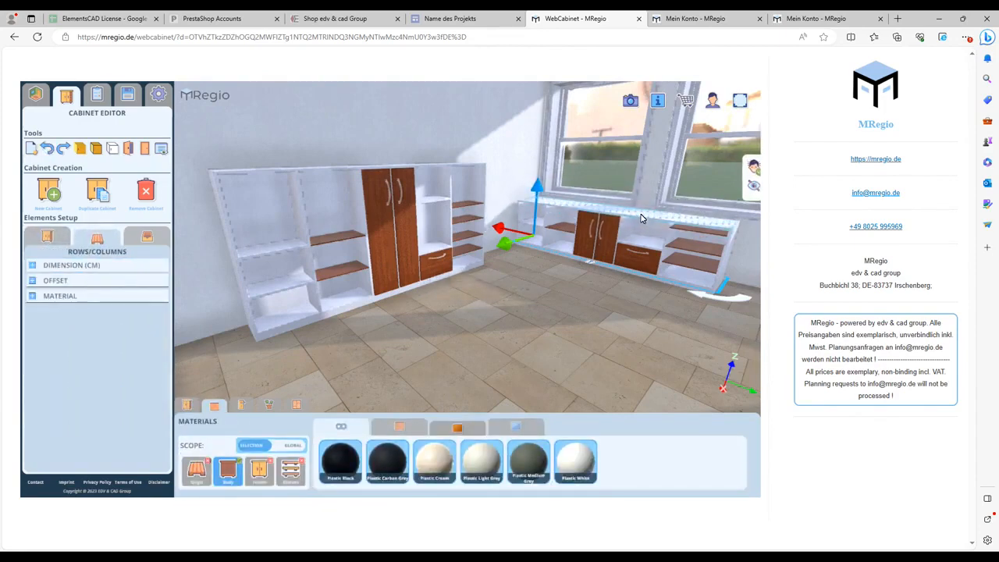
# Step: Open and close all doors and drawers of both cabinets, and briefly display the cabinet name labels
pyautogui.moveTo(607, 278); pyautogui.dragTo(572, 218)
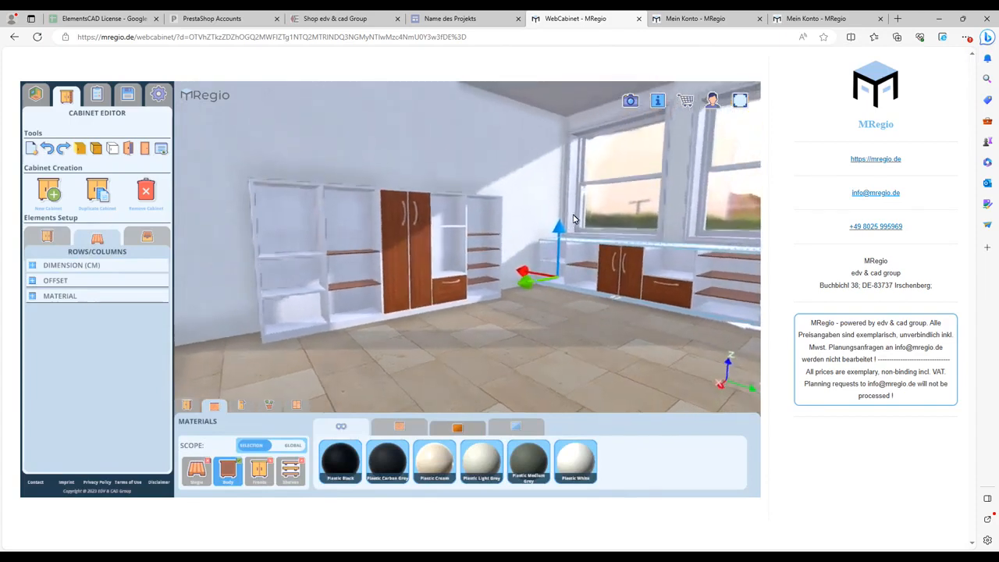
pyautogui.moveTo(565, 176); pyautogui.dragTo(404, 188)
pyautogui.click(128, 149)
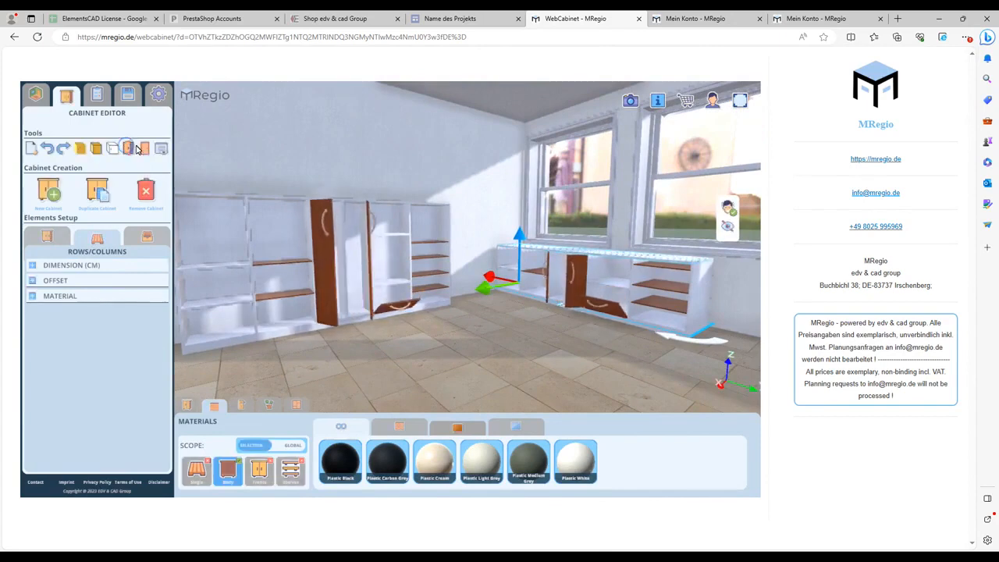
pyautogui.click(145, 149)
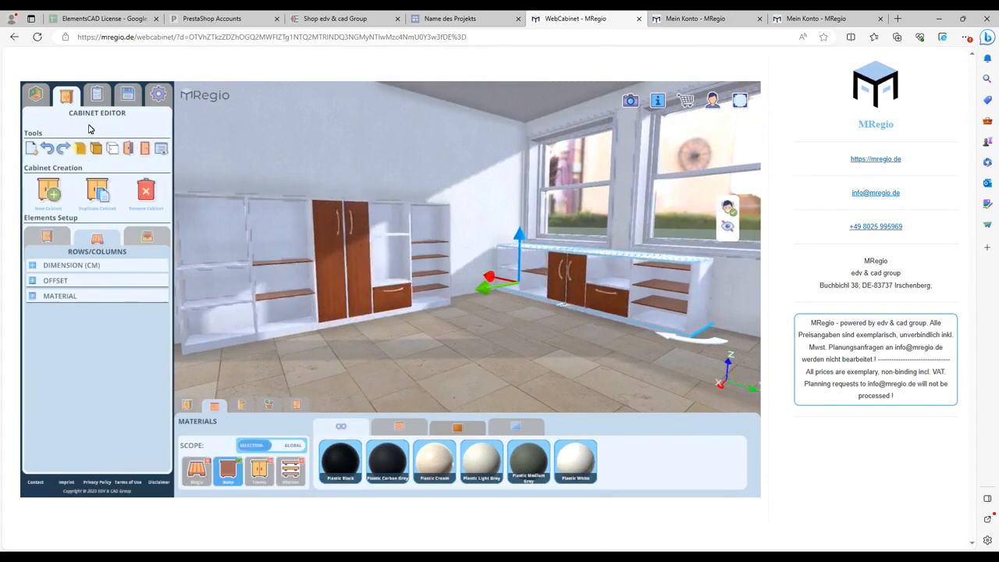
pyautogui.click(162, 150)
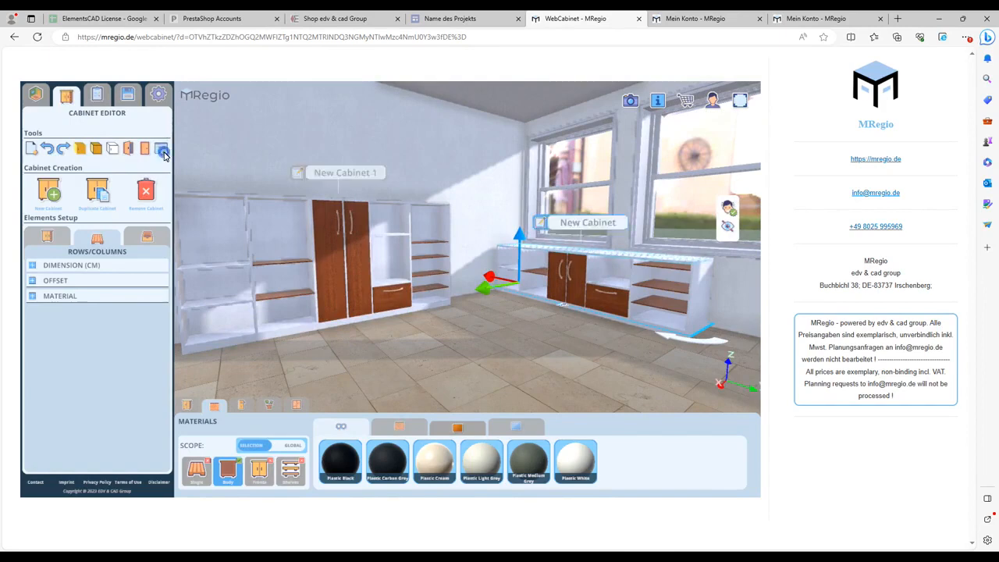
pyautogui.click(161, 150)
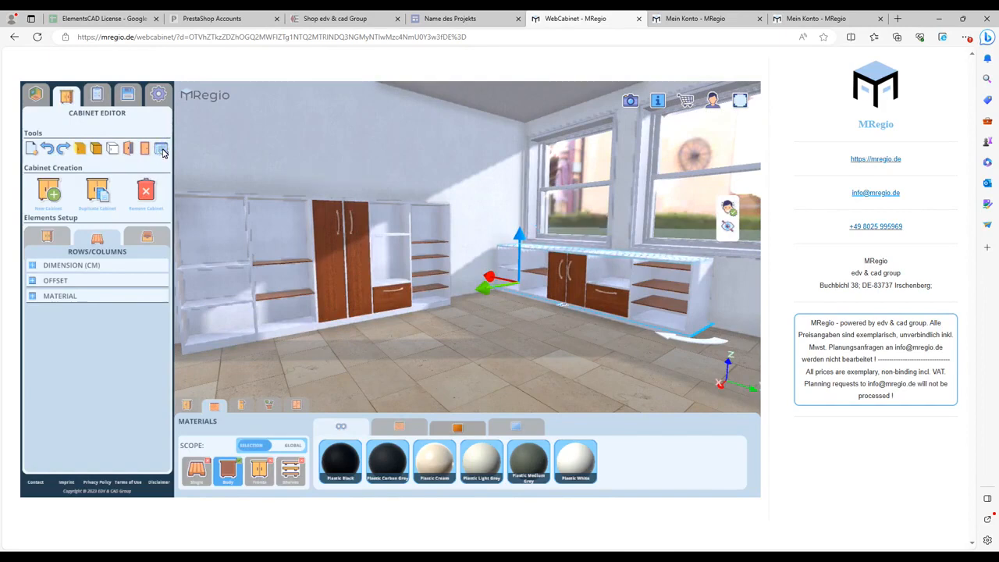